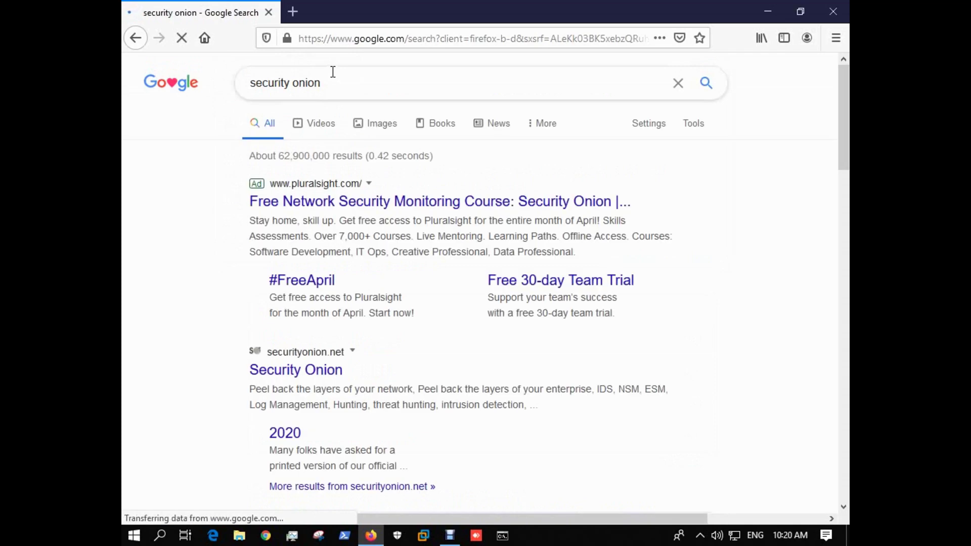
Go from the securityonion.net result to the site's DOWNLOAD page, Verify_ISO.md on GitHub.
scroll(241, 364, "down", 3)
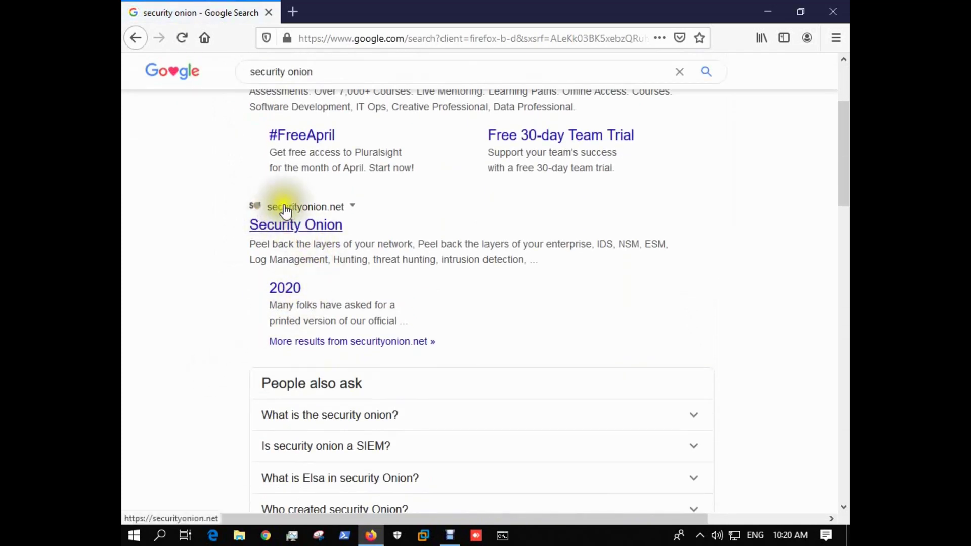
left_click(307, 232)
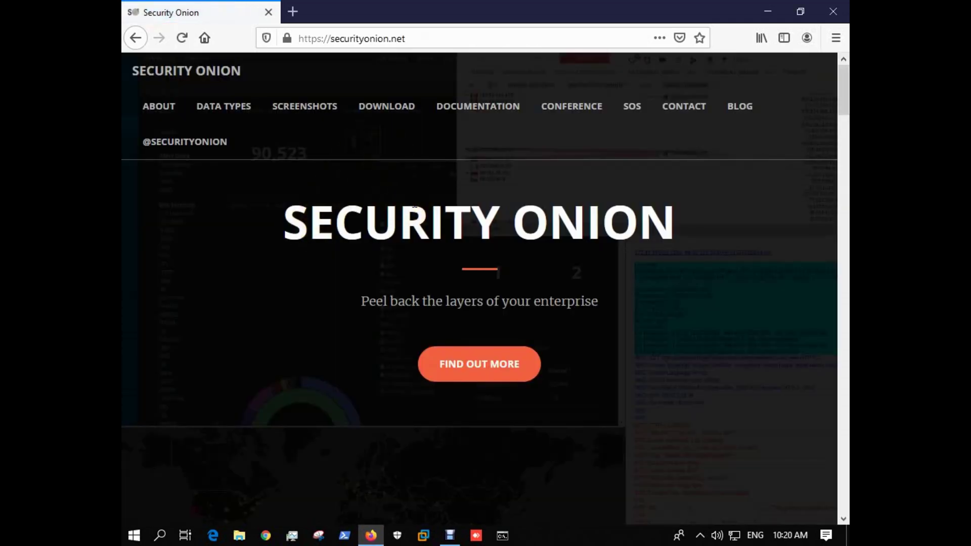
scroll(415, 207, "down", 4)
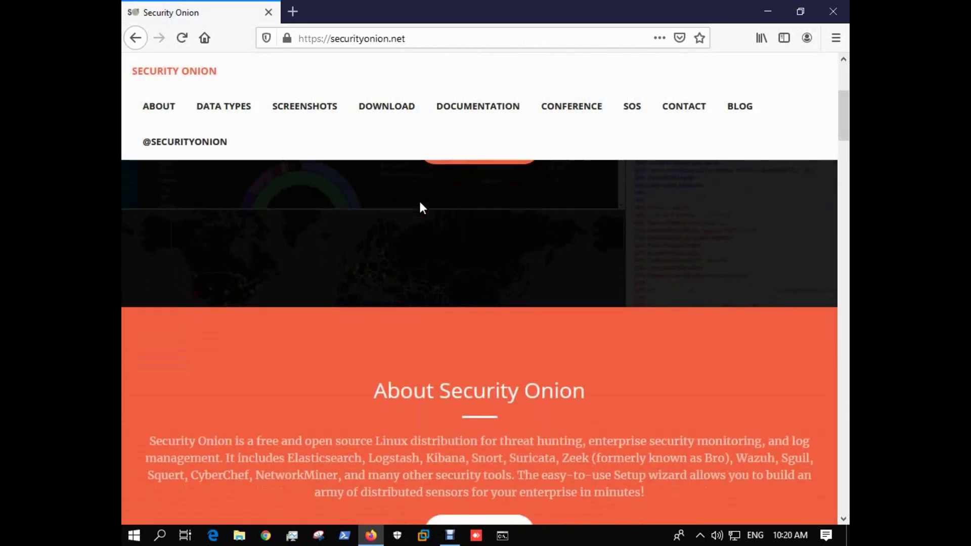
scroll(420, 203, "down", 5)
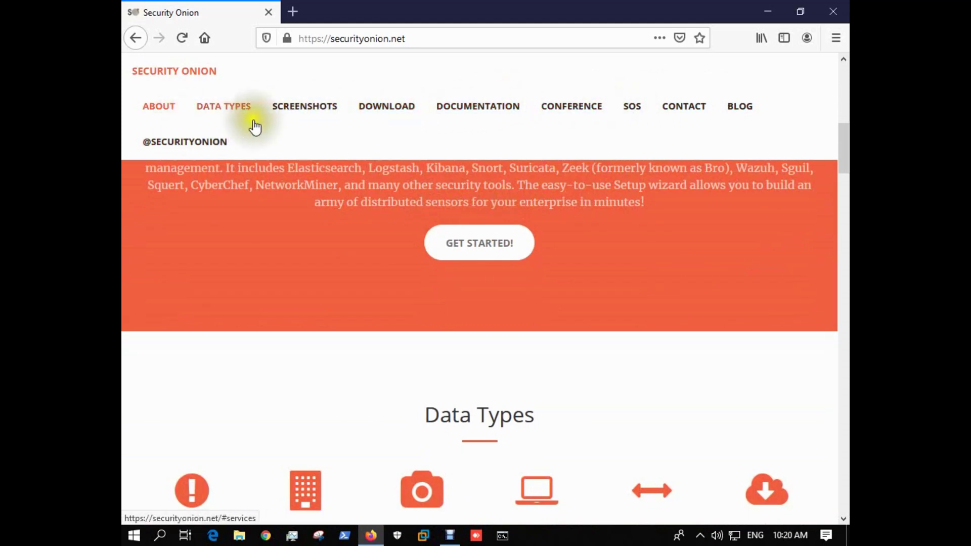
left_click(387, 112)
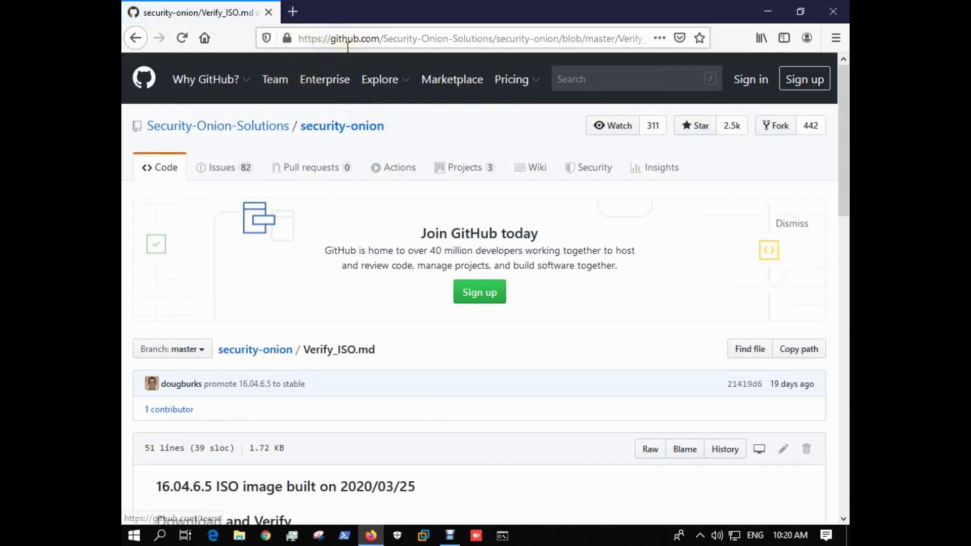
Start downloading the 2.0 GB securityonion-16.04.6.5.iso, then view the Software (D:) drive.
scroll(359, 81, "down", 2)
scroll(359, 81, "down", 2)
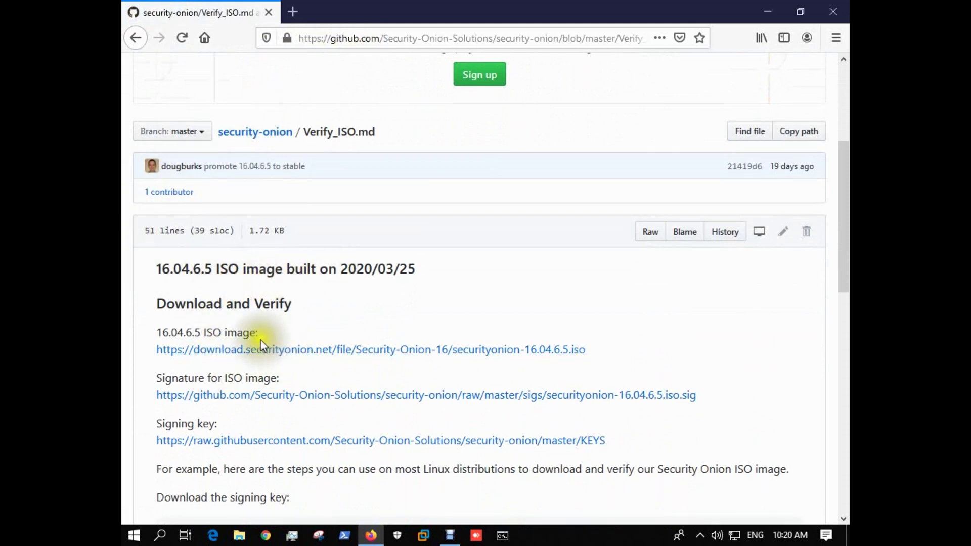
right_click(289, 354)
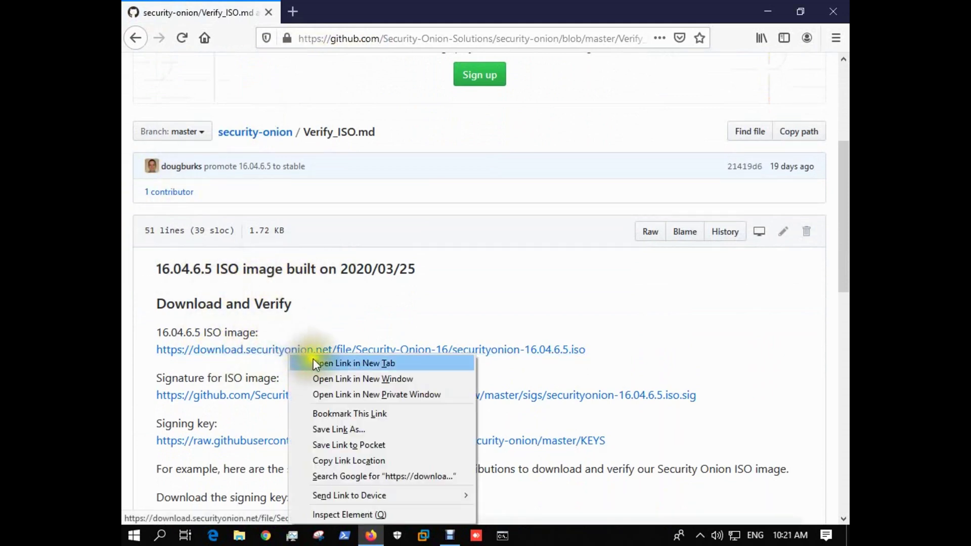
left_click(329, 363)
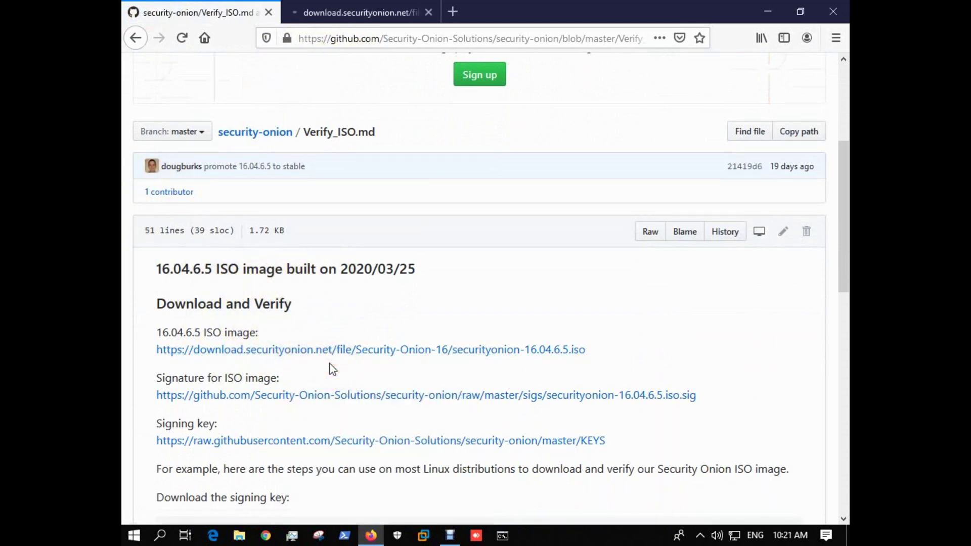
left_click(355, 6)
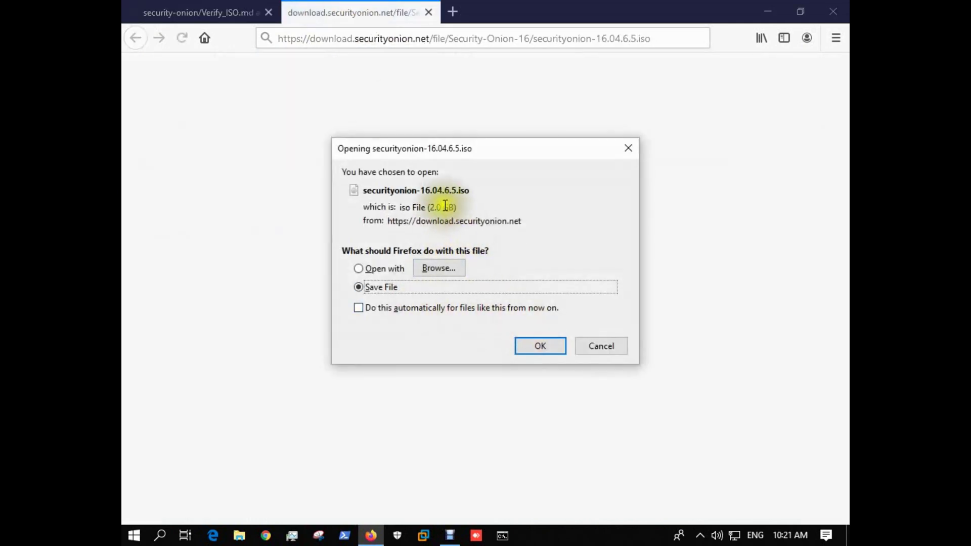
left_click(535, 348)
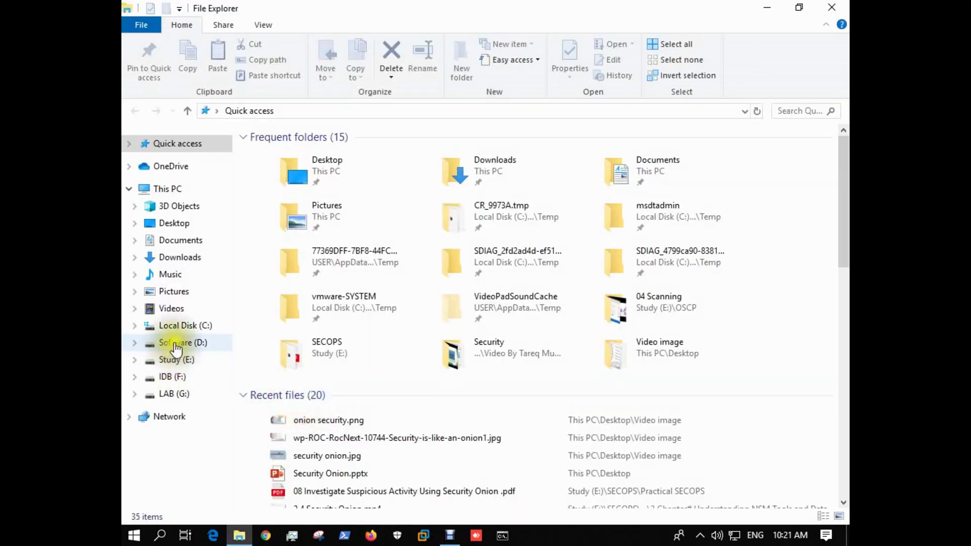
left_click(177, 342)
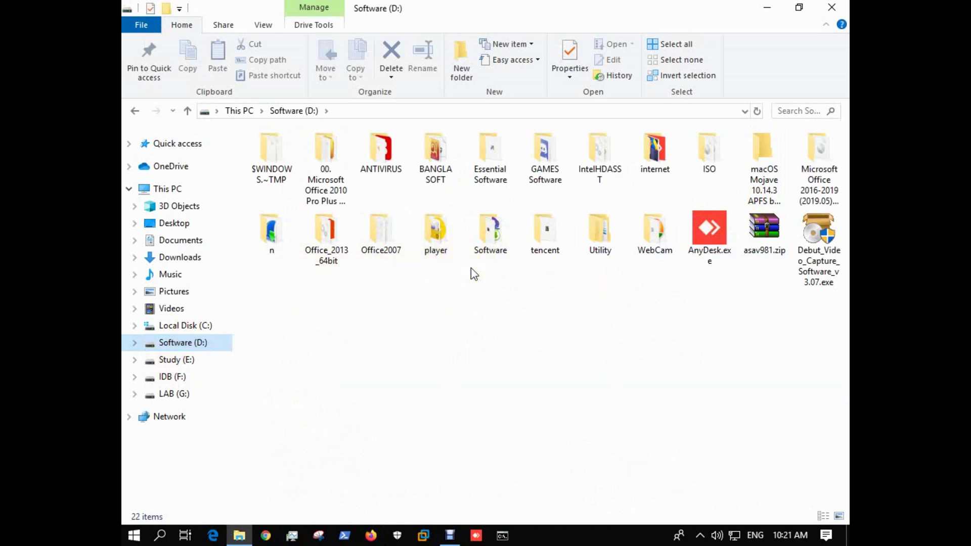
Select securityonion-16.04.6.5.iso inside the ISO folder on Software (D:).
double_click(708, 149)
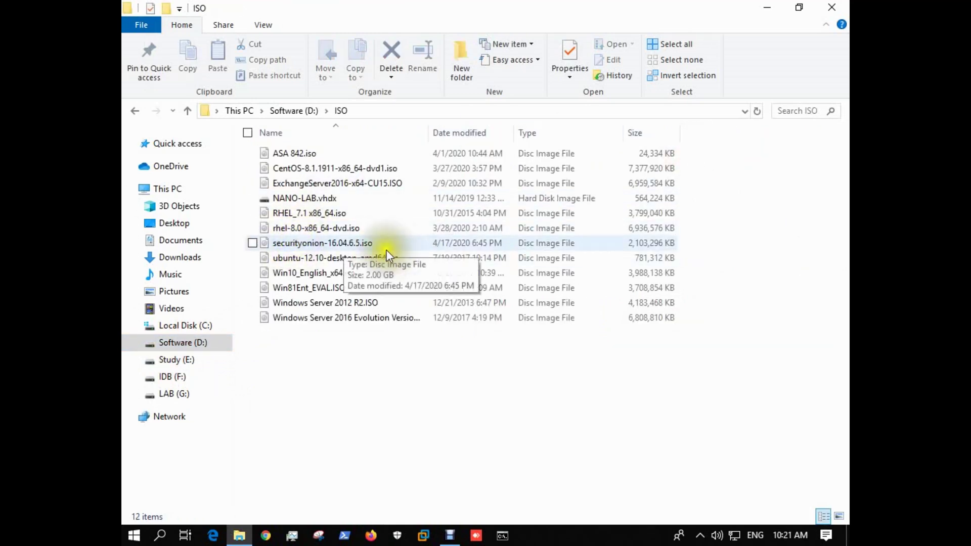
left_click(357, 243)
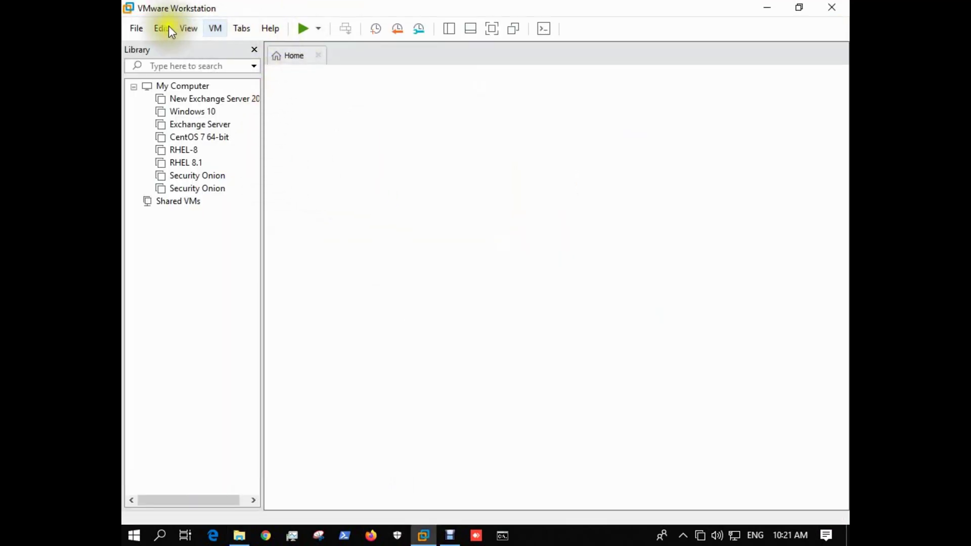
Start a typical new virtual machine with a Linux CentOS 6 64-bit guest and choose a custom location.
left_click(417, 55)
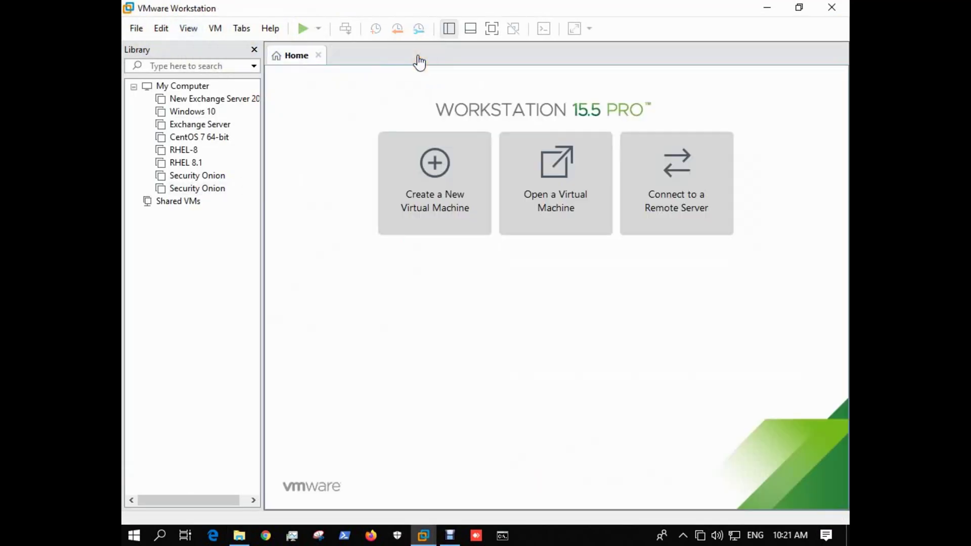
left_click(434, 167)
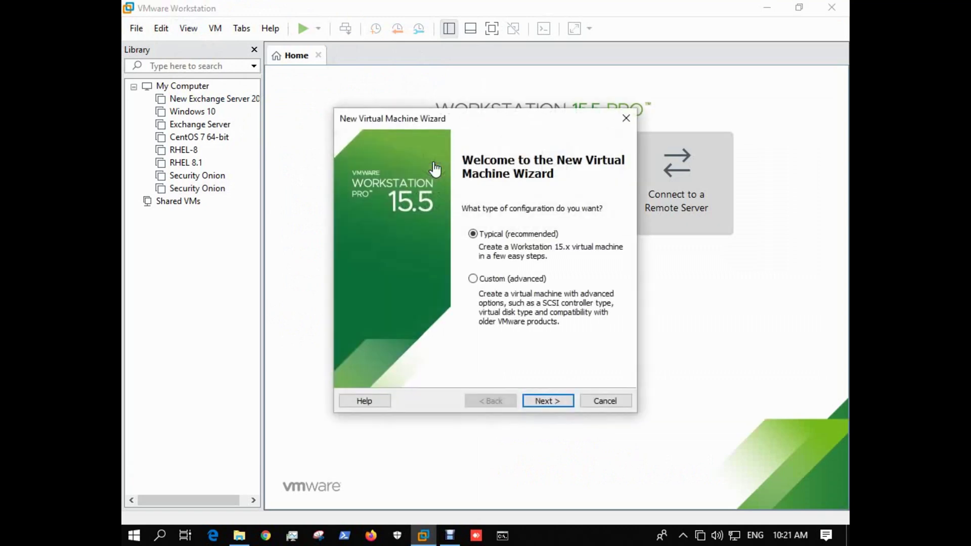
left_click(544, 401)
left_click(547, 401)
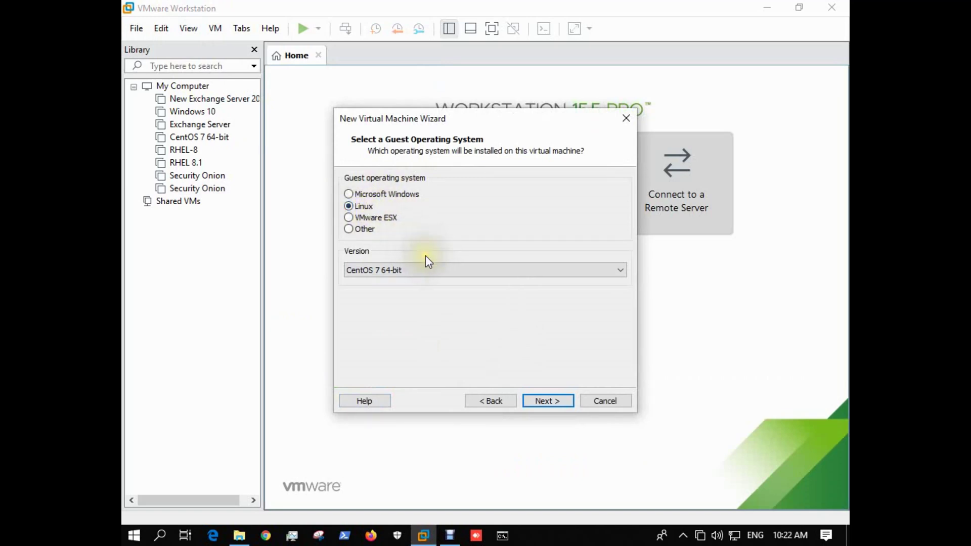
left_click(619, 274)
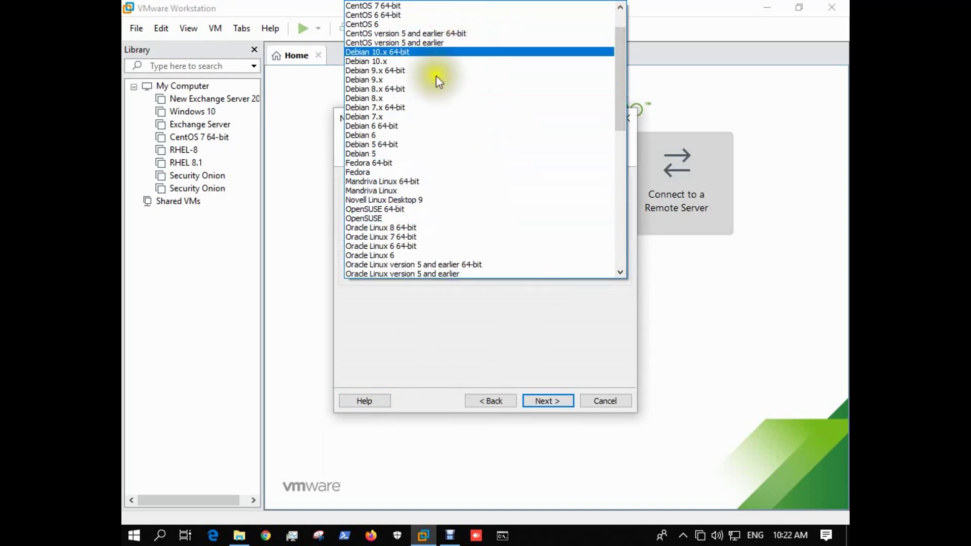
left_click(422, 16)
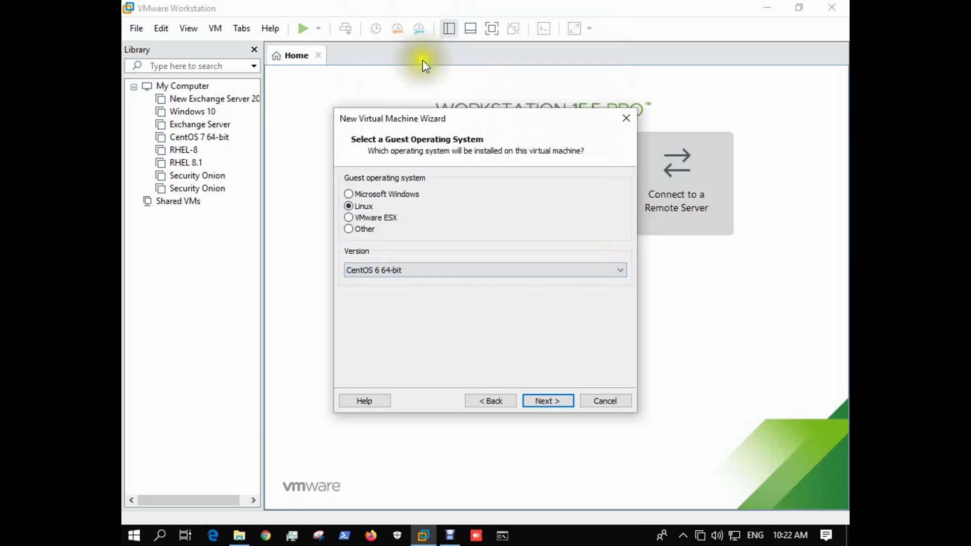
left_click(541, 400)
left_click(586, 236)
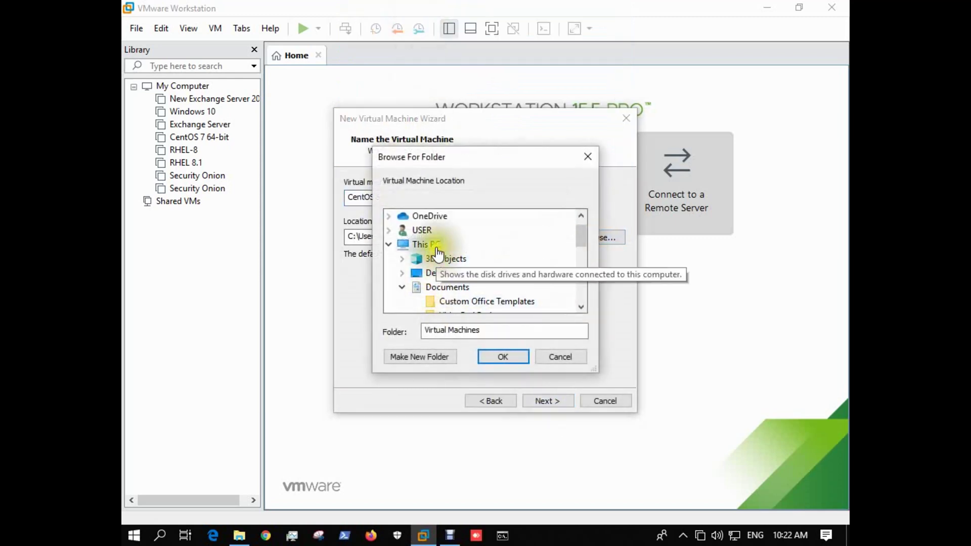
Create a new 'security Onion' folder on IDB (F:) and use it as the VM location.
left_click(430, 245)
scroll(500, 265, "down", 2)
scroll(499, 265, "down", 2)
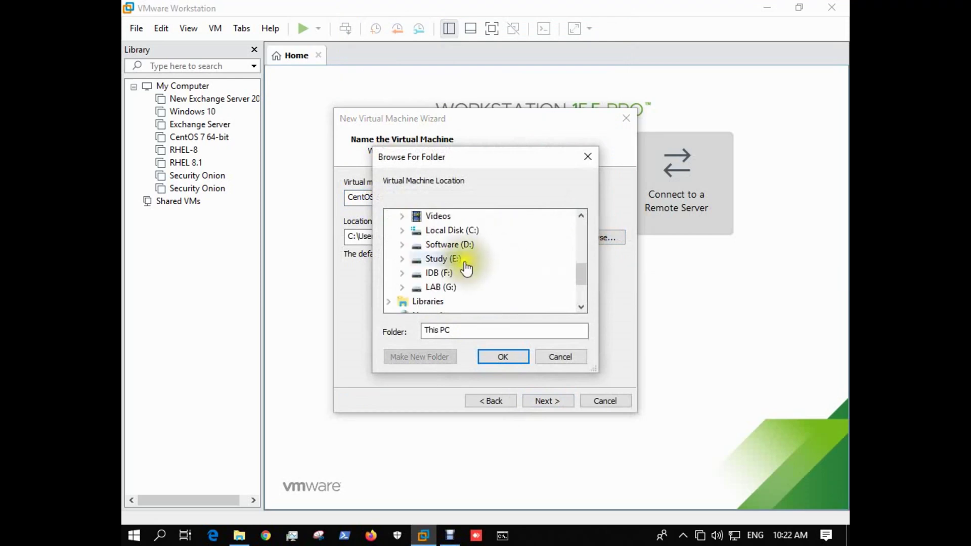
double_click(431, 276)
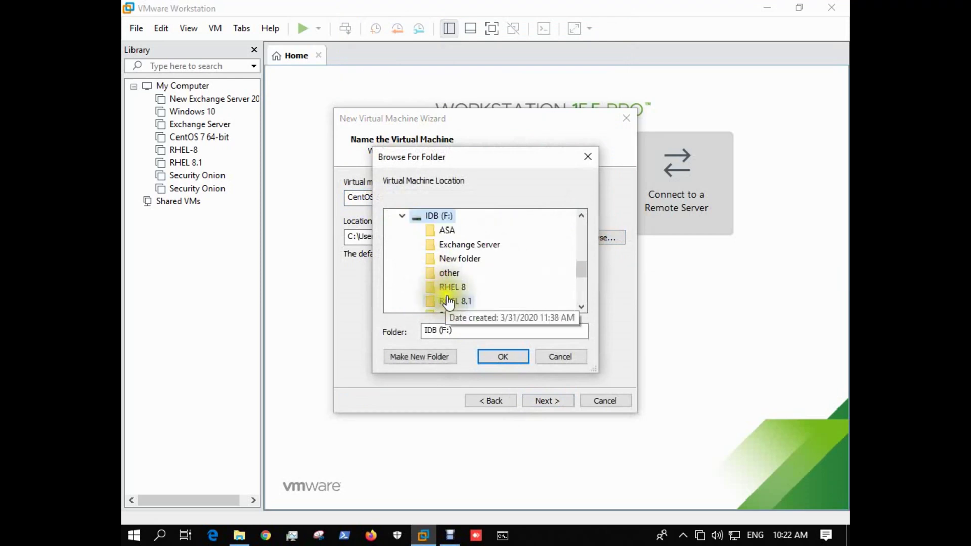
left_click(427, 356)
type("s")
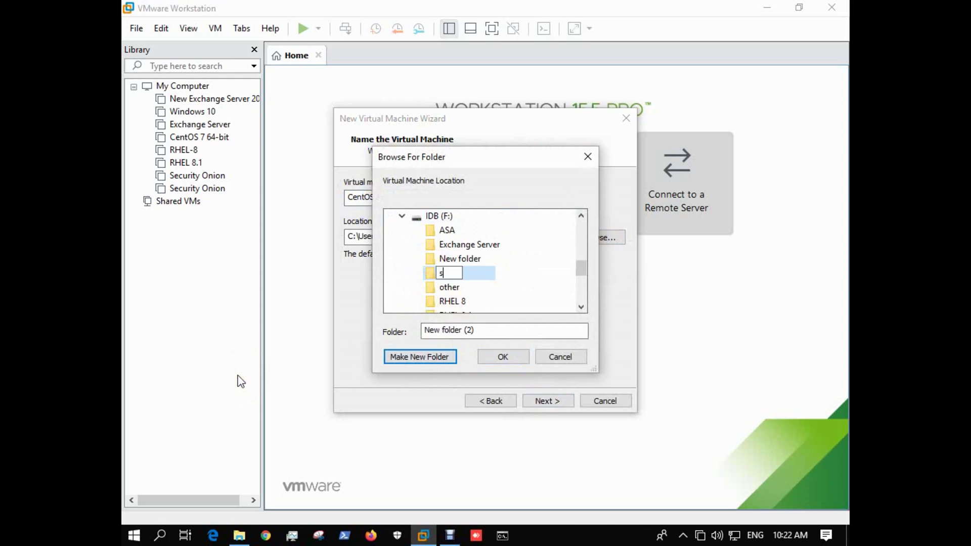
type("ecurity Onion 3")
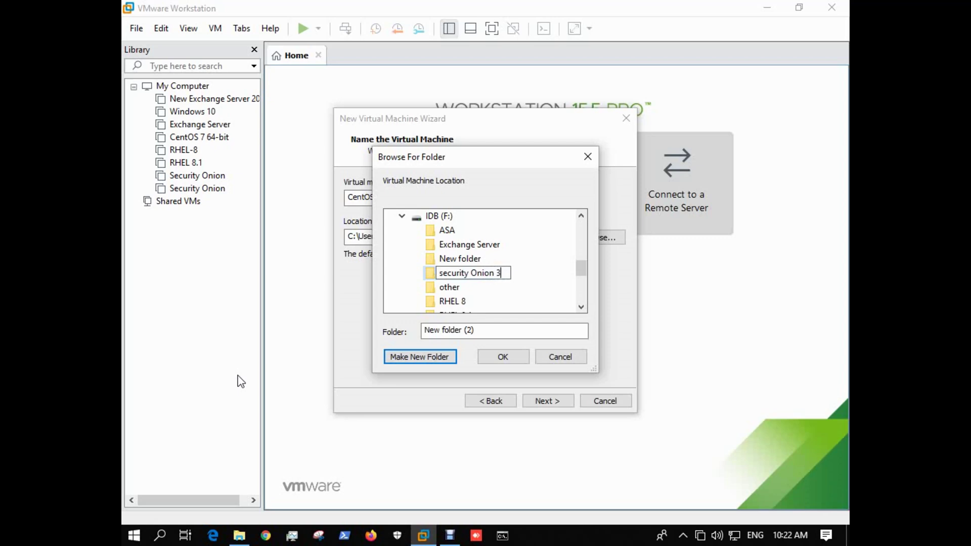
key("Return")
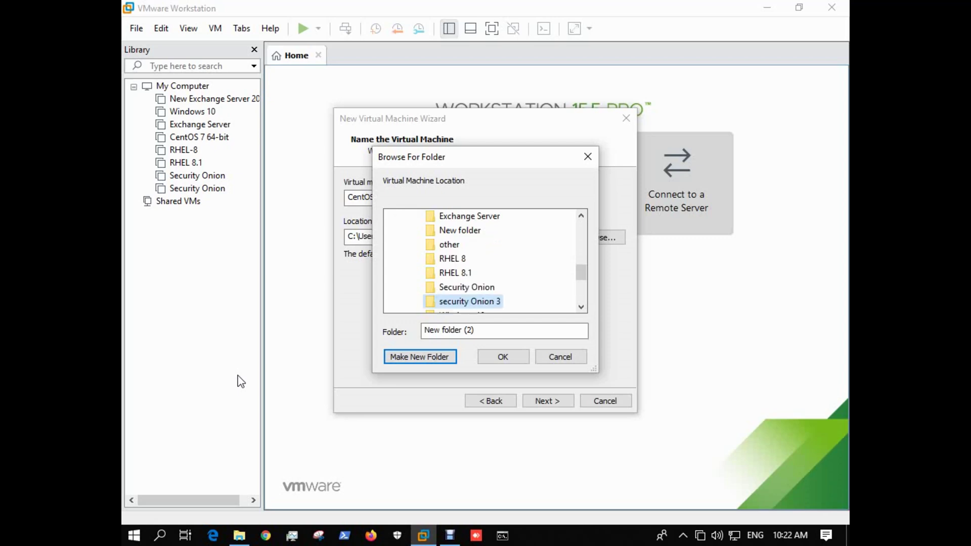
left_click(484, 359)
Name the VM Security Onion, give it a 20 GB disk, and finish the wizard.
left_click_drag(405, 197, 338, 192)
type("S")
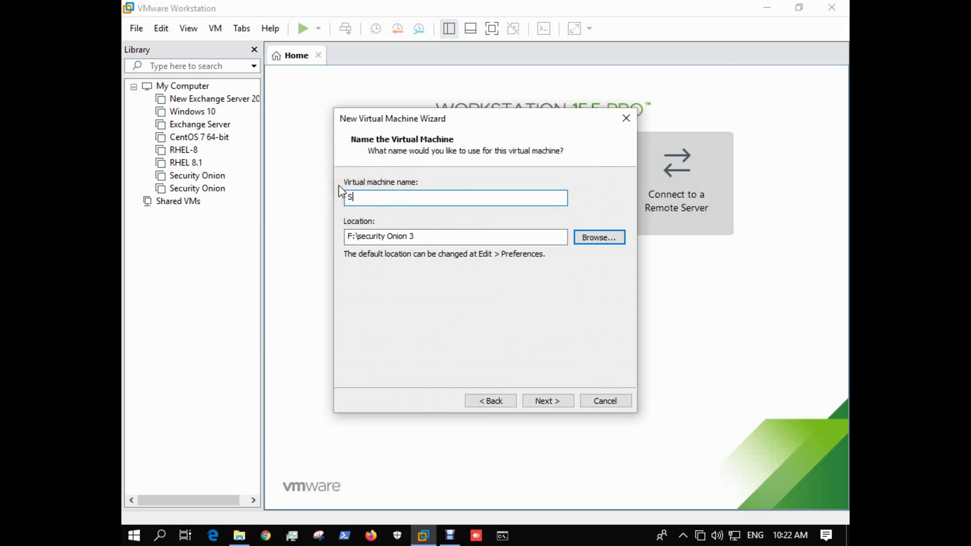
type("ecurity Onion")
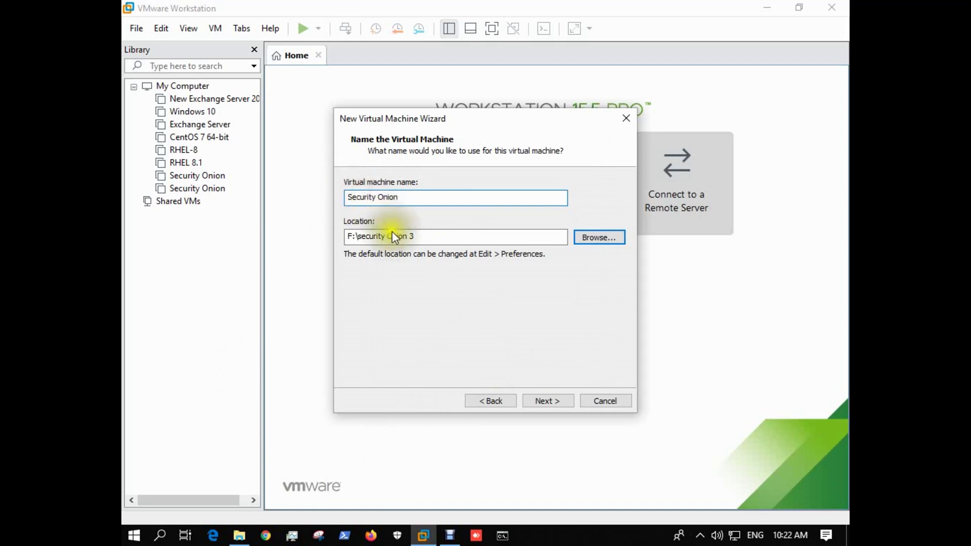
left_click(547, 400)
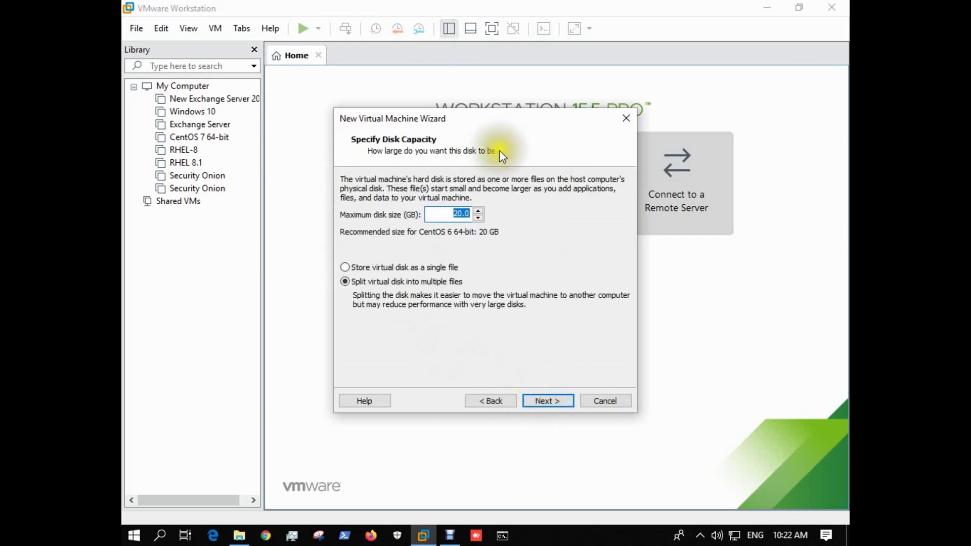
type("20")
double_click(467, 217)
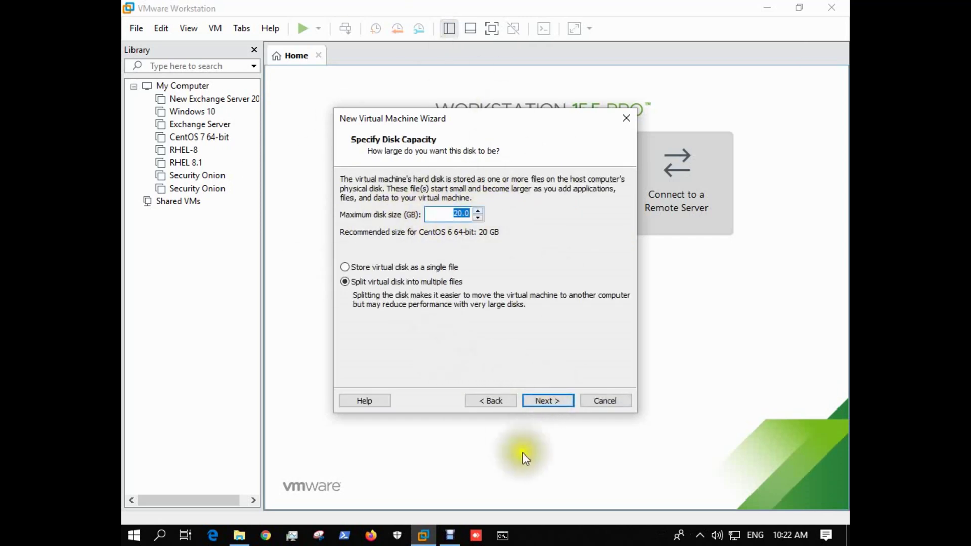
left_click(545, 399)
left_click(545, 399)
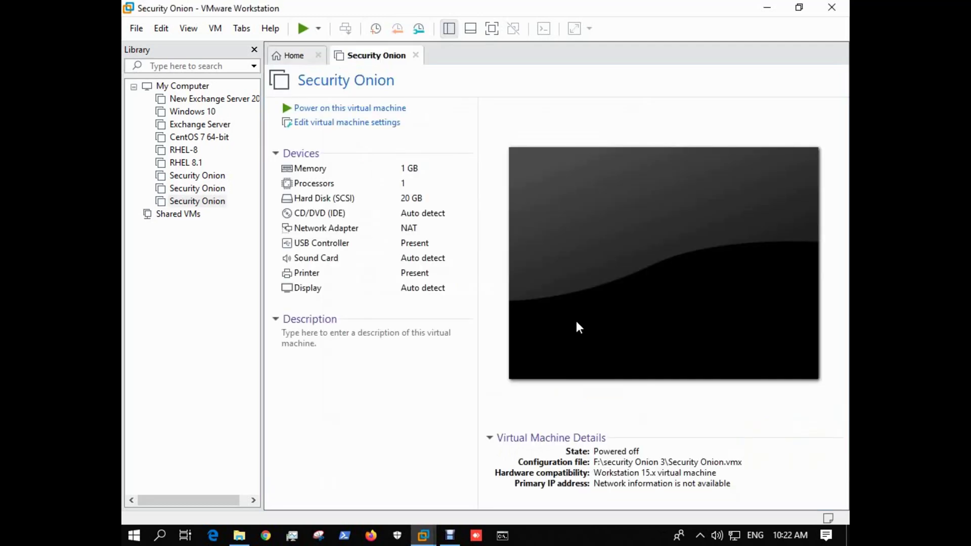
Raise the Security Onion VM's memory from 1 GB to 4 GB.
left_click(344, 123)
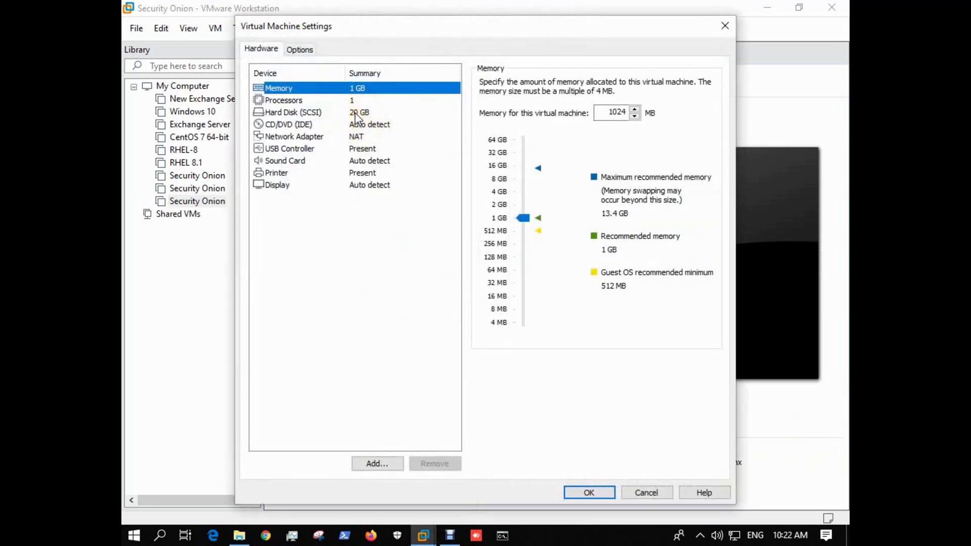
left_click_drag(523, 217, 519, 192)
left_click(589, 492)
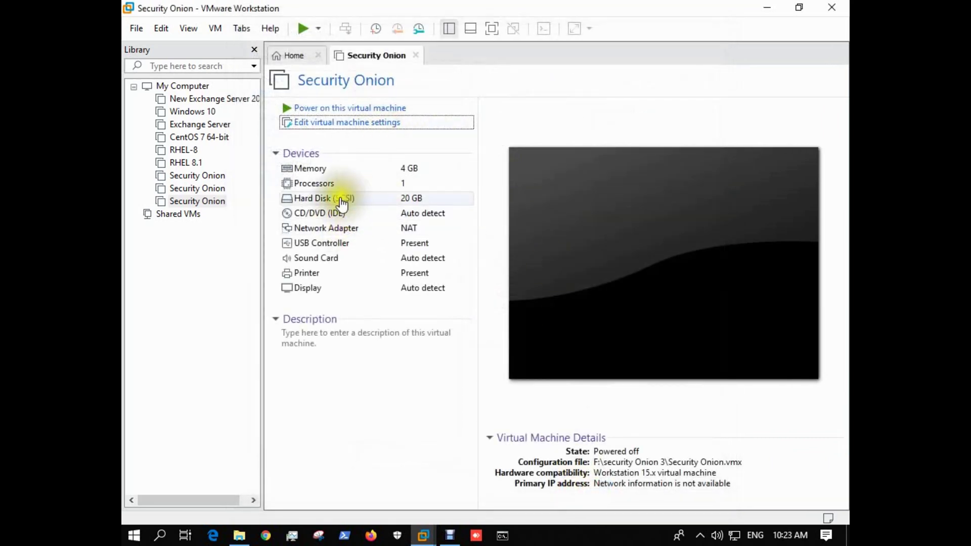
Set the CD/DVD drive to use the securityonion-16.04.6.5.iso image file.
left_click(339, 213)
double_click(338, 215)
left_click(534, 168)
left_click(705, 188)
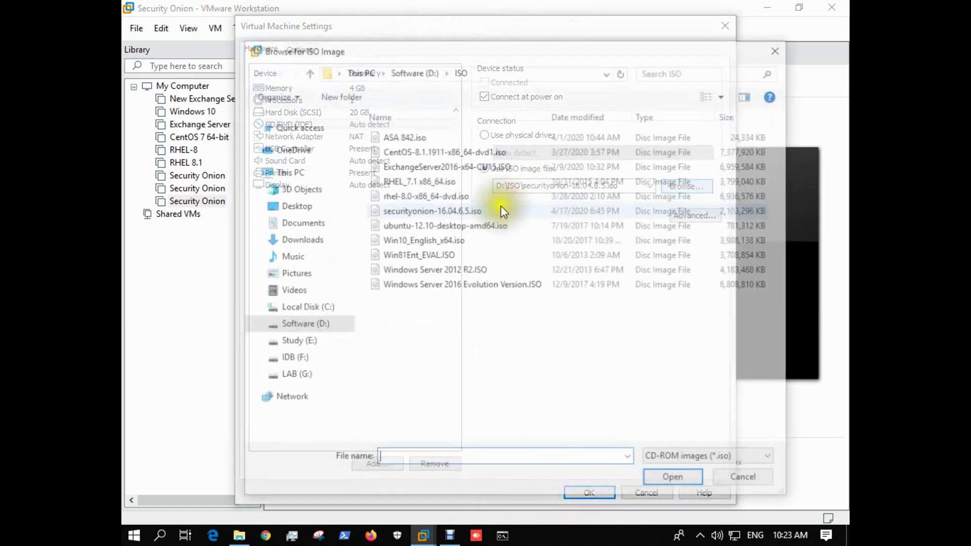
left_click(438, 211)
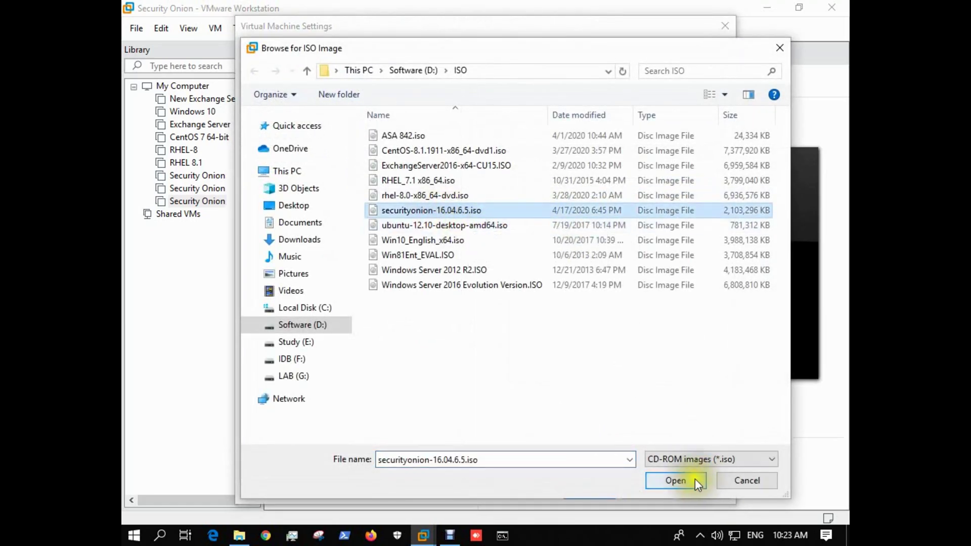
left_click(680, 480)
Power on the Security Onion VM in full screen and boot the SecurityOnion 16.04.6.5 entry.
left_click(586, 492)
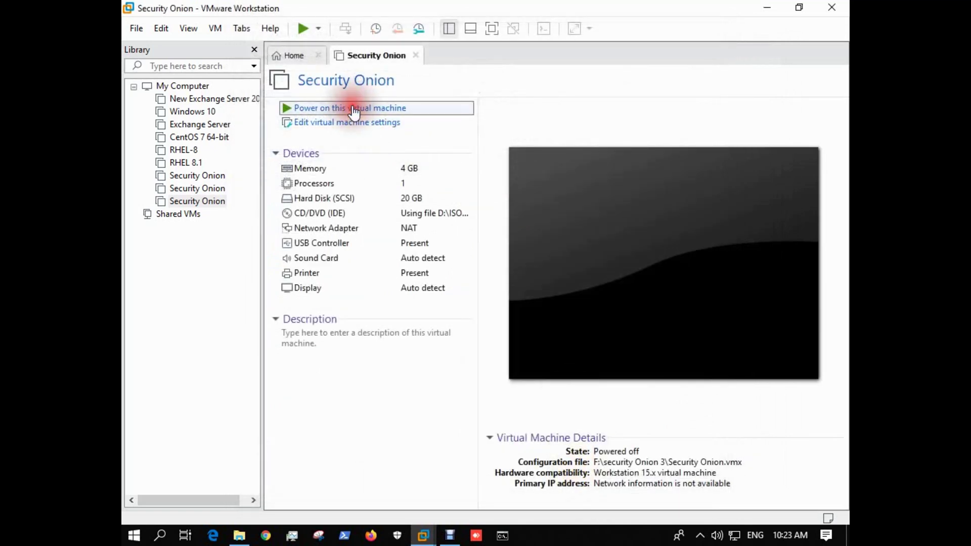
left_click(336, 107)
left_click(491, 28)
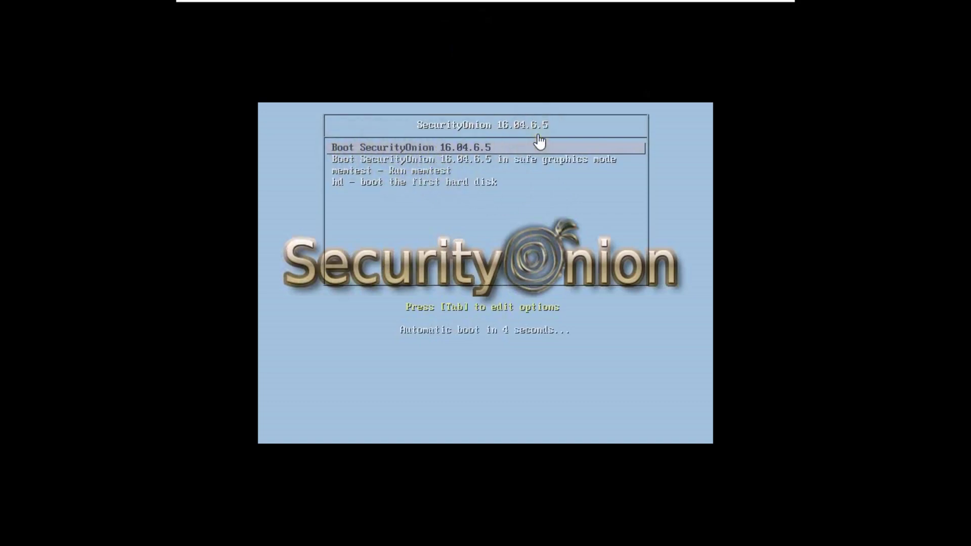
left_click(549, 182)
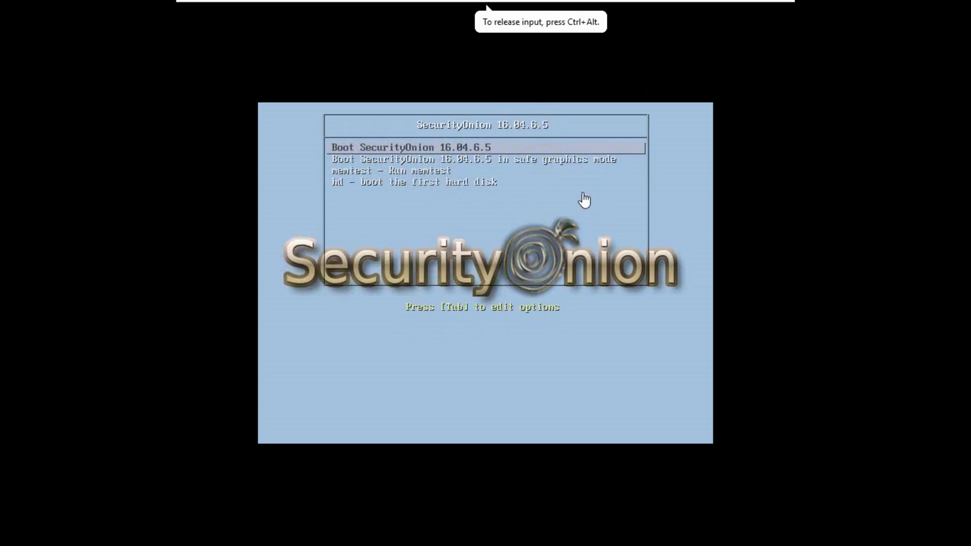
key("Return")
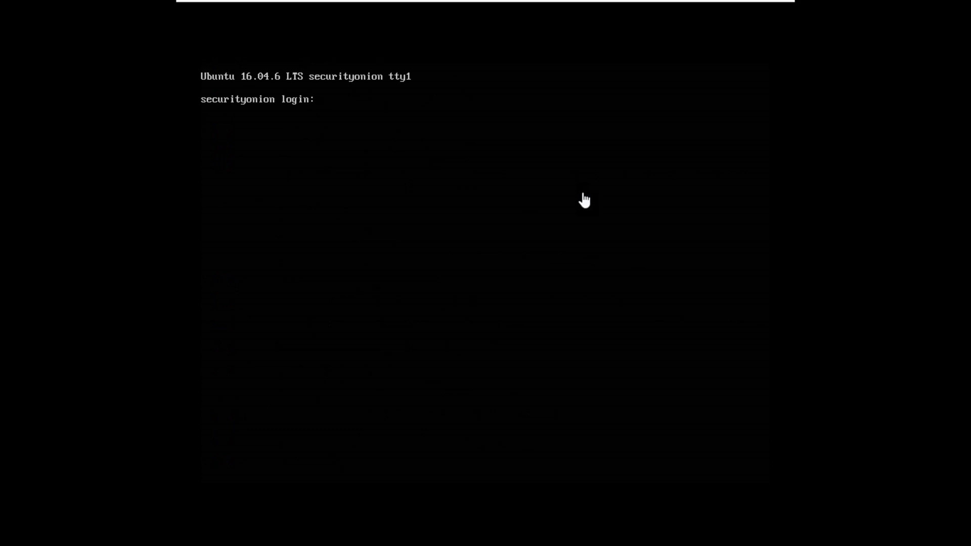
left_click(785, 135)
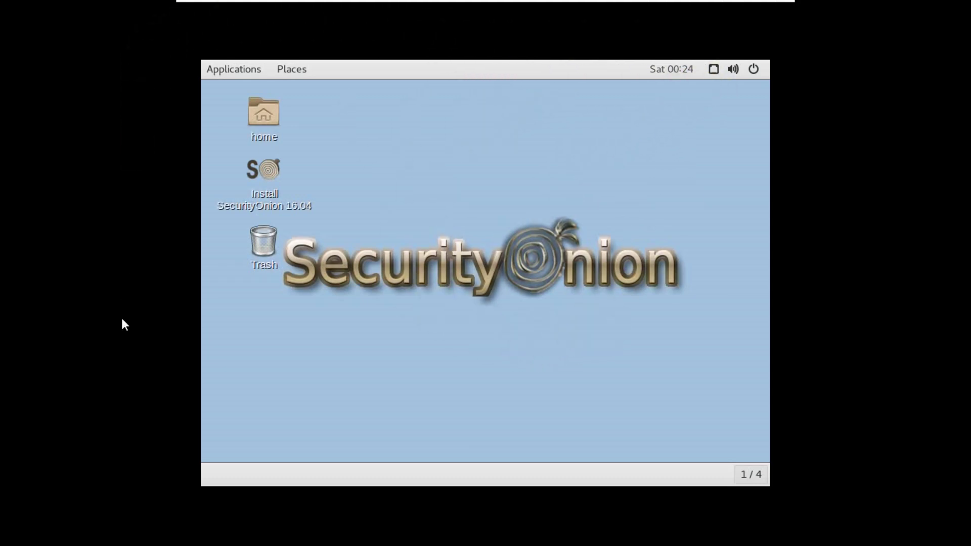
Open the guest's Settings > Displays panel for the Unknown Display.
left_click(421, 481)
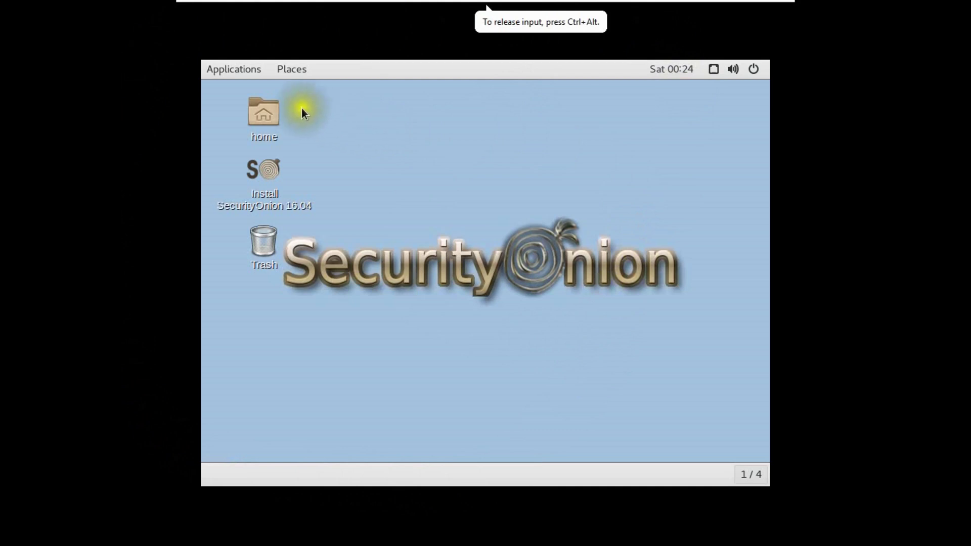
left_click(232, 72)
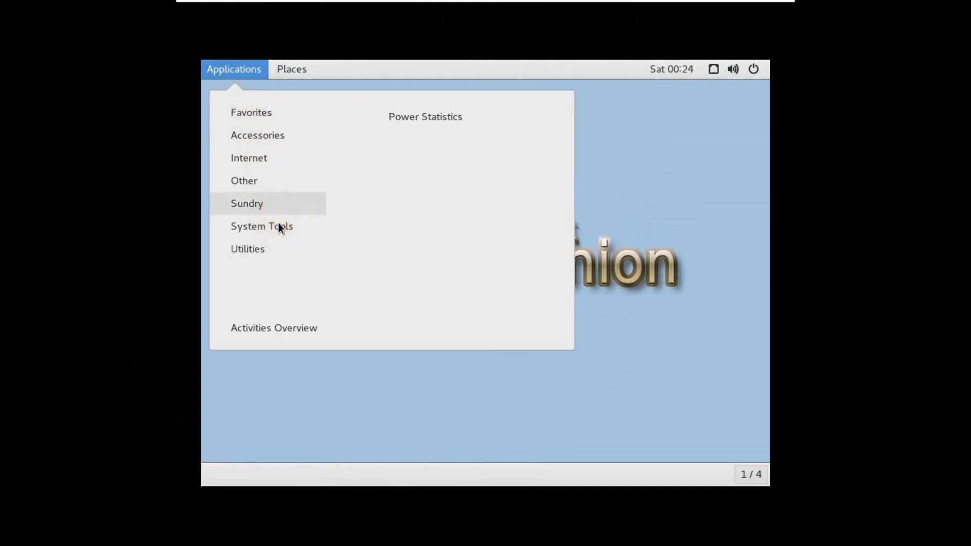
mouse_move(278, 226)
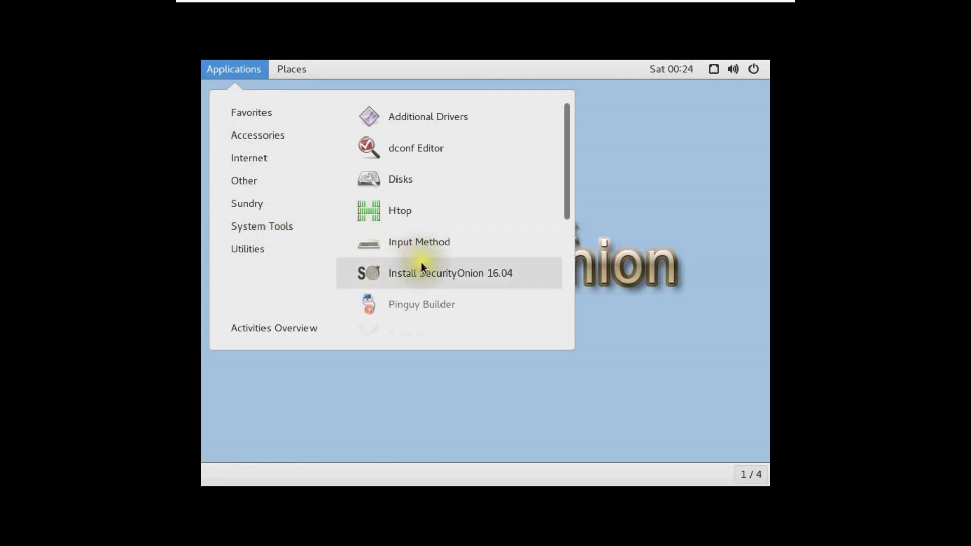
scroll(461, 253, "down", 1)
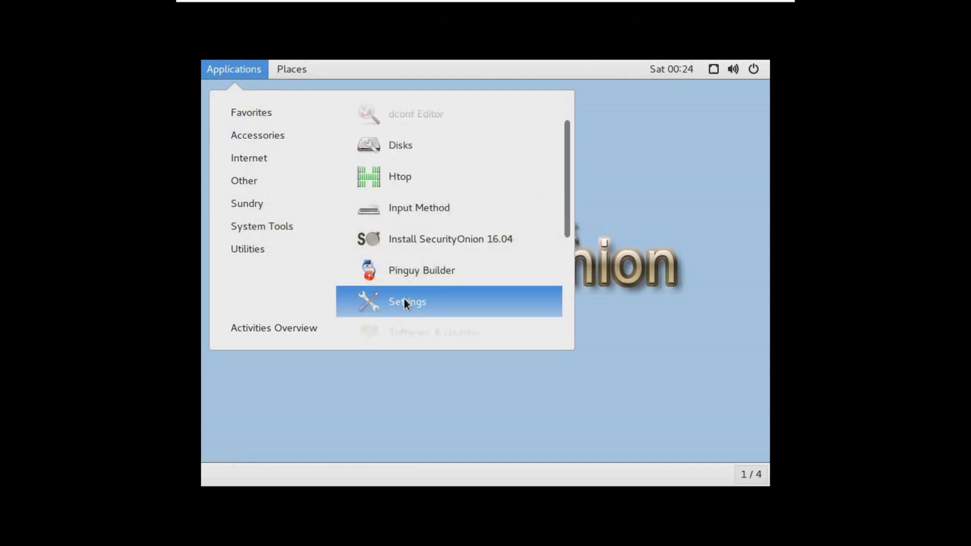
left_click(405, 298)
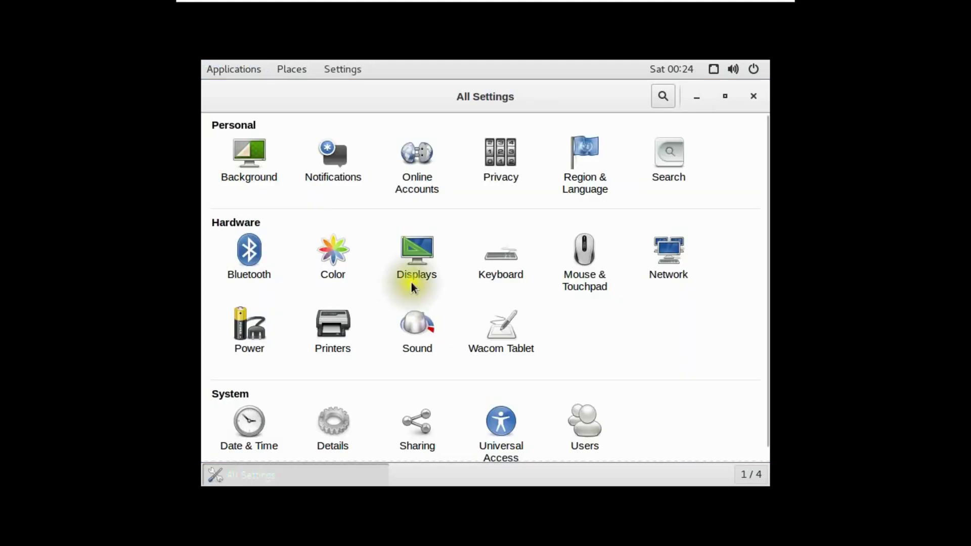
left_click(417, 252)
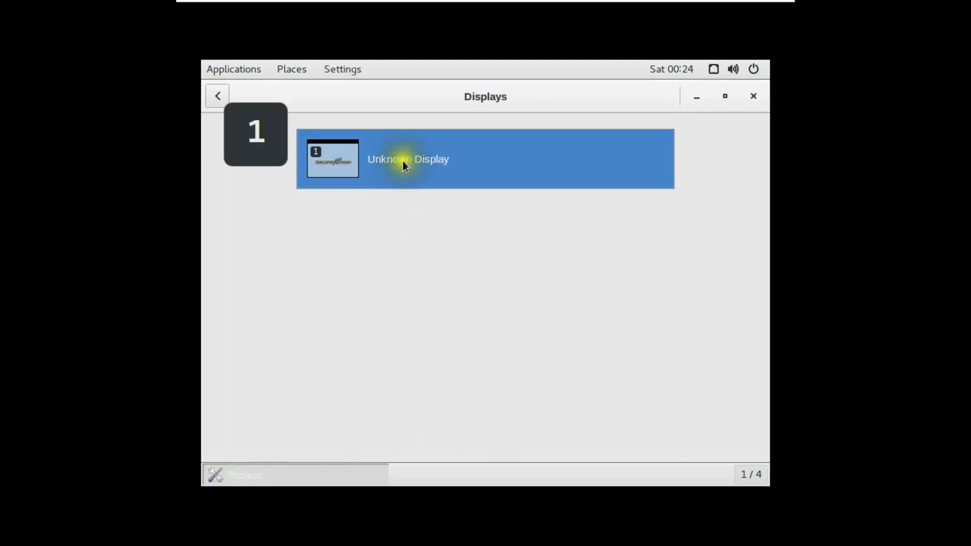
left_click(403, 160)
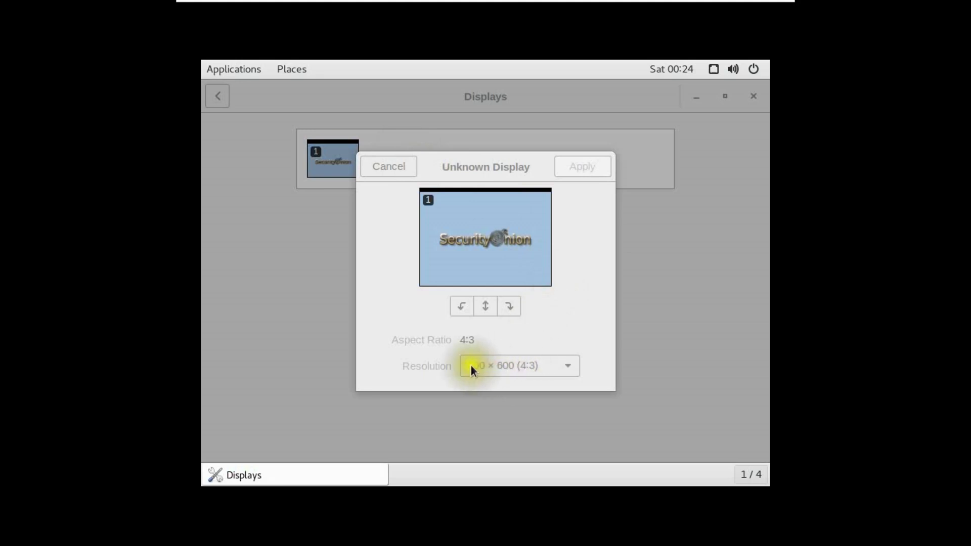
Apply and keep the 1024 × 768 (4:3) resolution, then close the settings window.
left_click(572, 367)
scroll(563, 402, "down", 4)
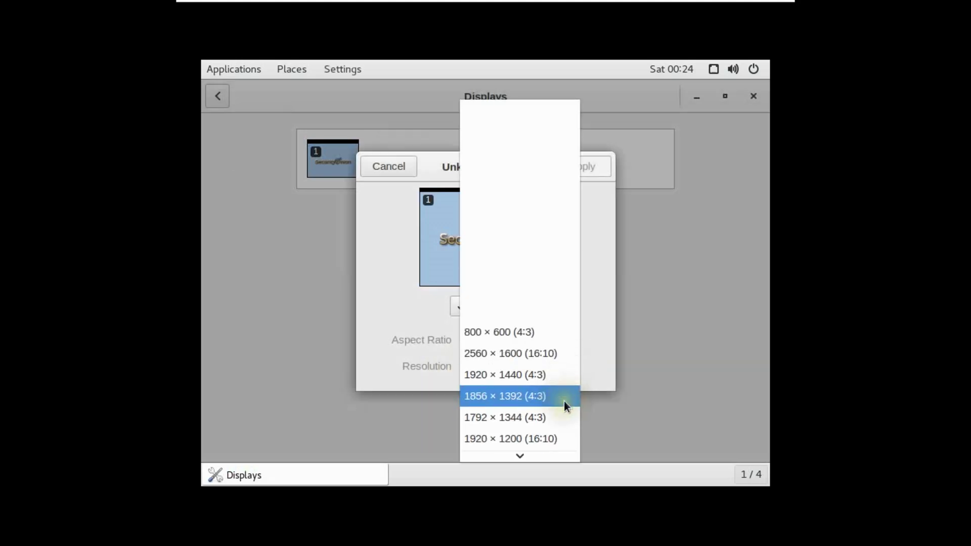
scroll(538, 445, "down", 2)
scroll(531, 434, "down", 5)
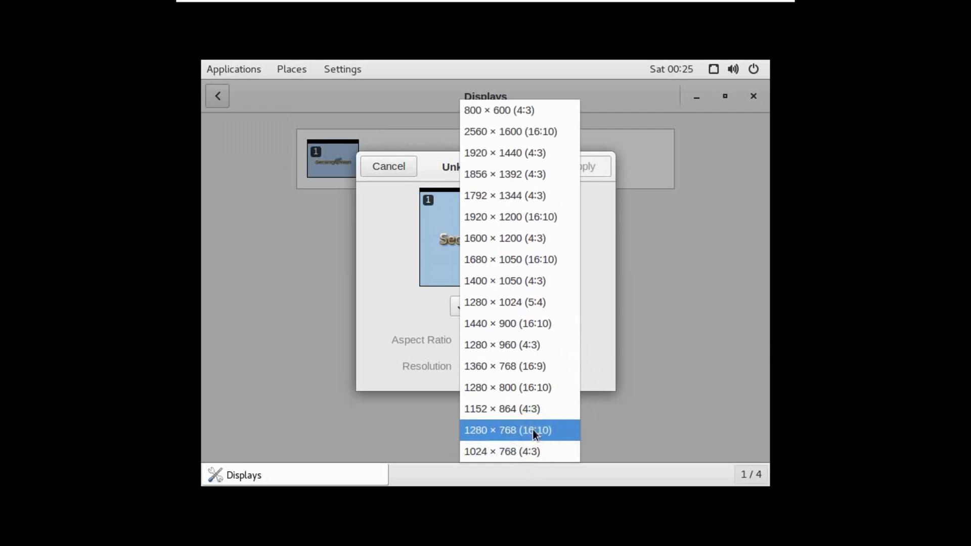
left_click(526, 445)
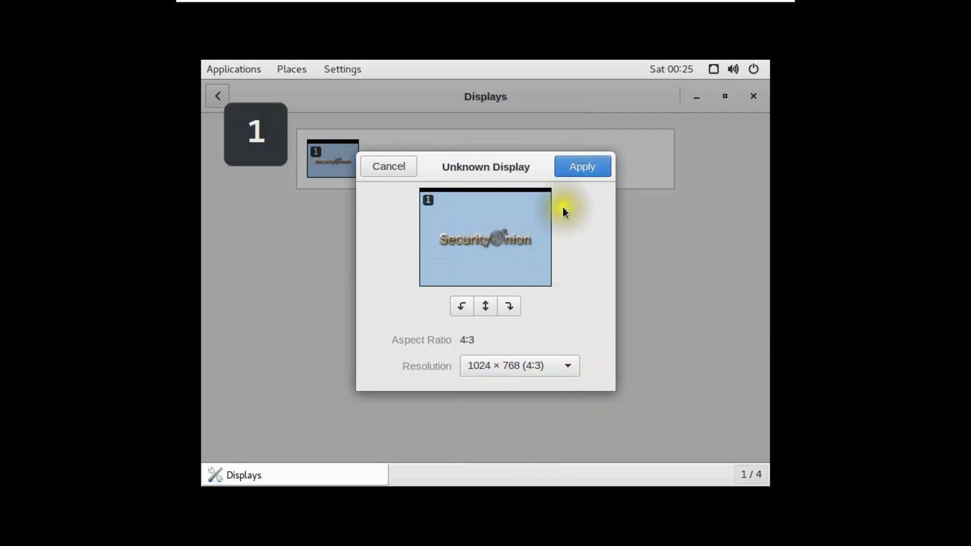
left_click(581, 167)
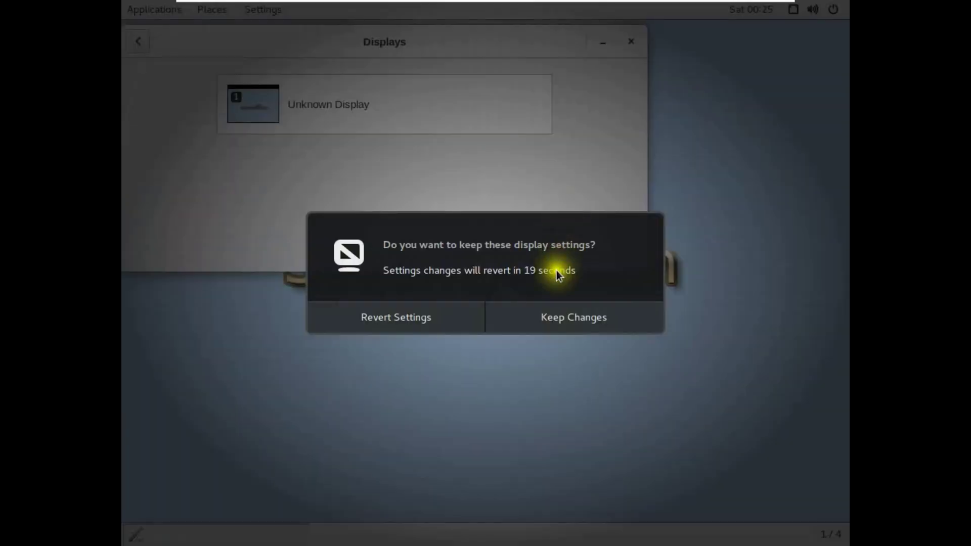
left_click(558, 320)
left_click(441, 160)
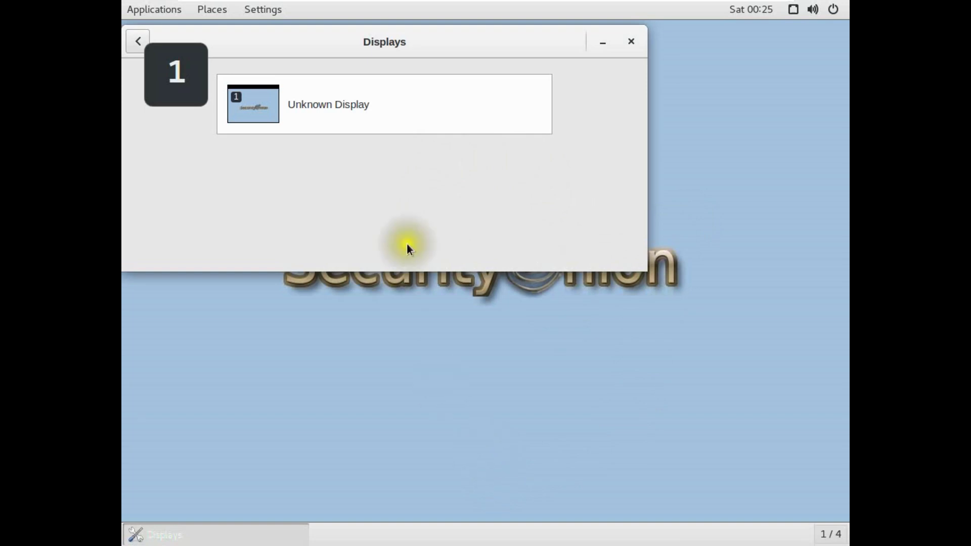
left_click(630, 44)
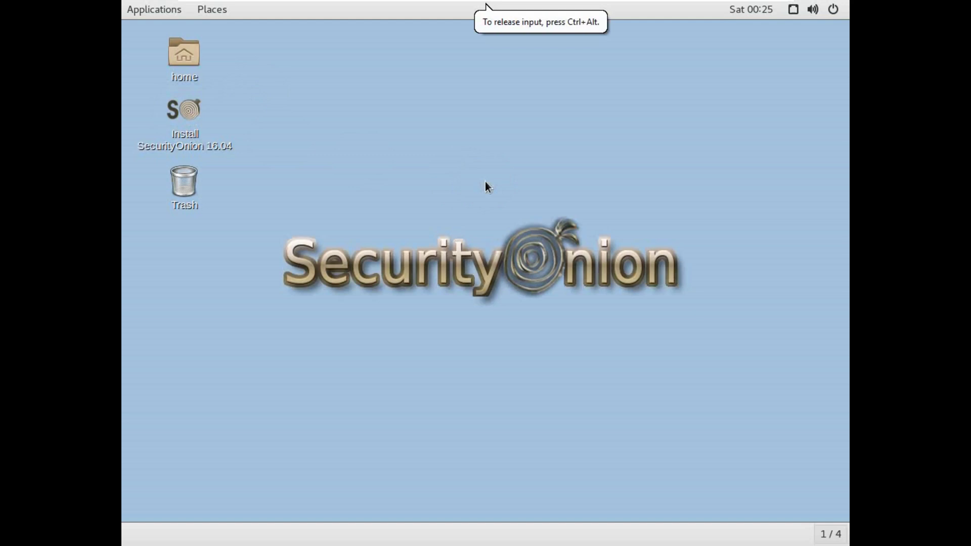
Launch Install SecurityOnion 16.04 from the desktop and continue past the English welcome and preparation pages.
left_click(191, 119)
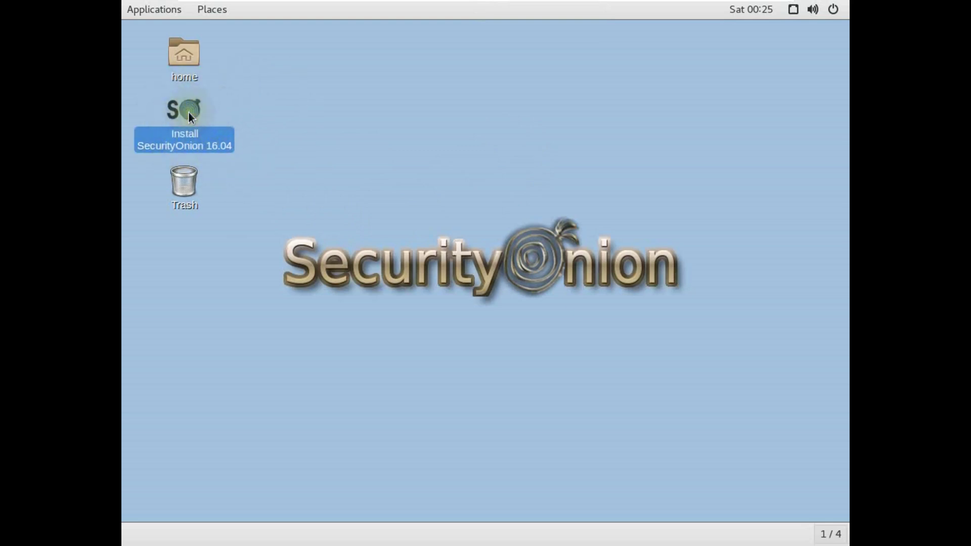
right_click(187, 112)
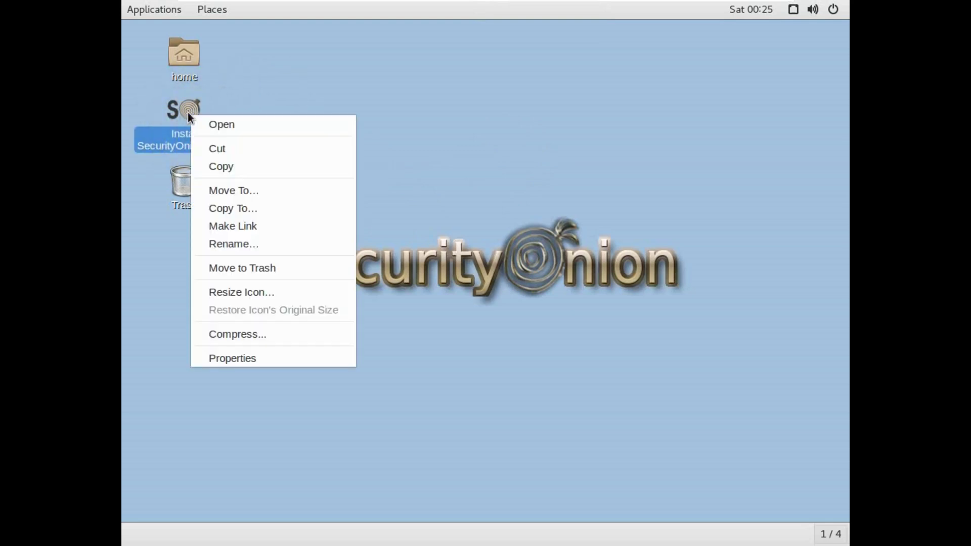
left_click(216, 122)
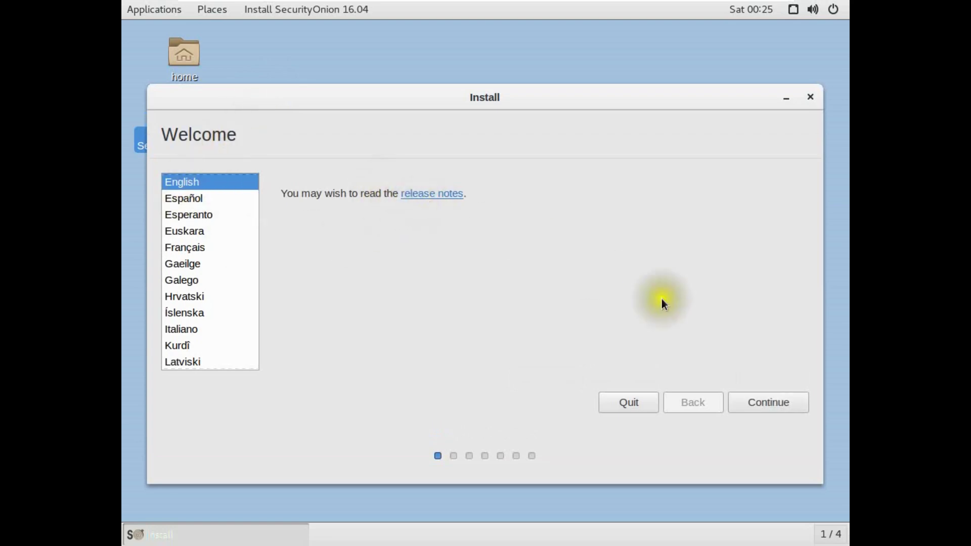
left_click(765, 405)
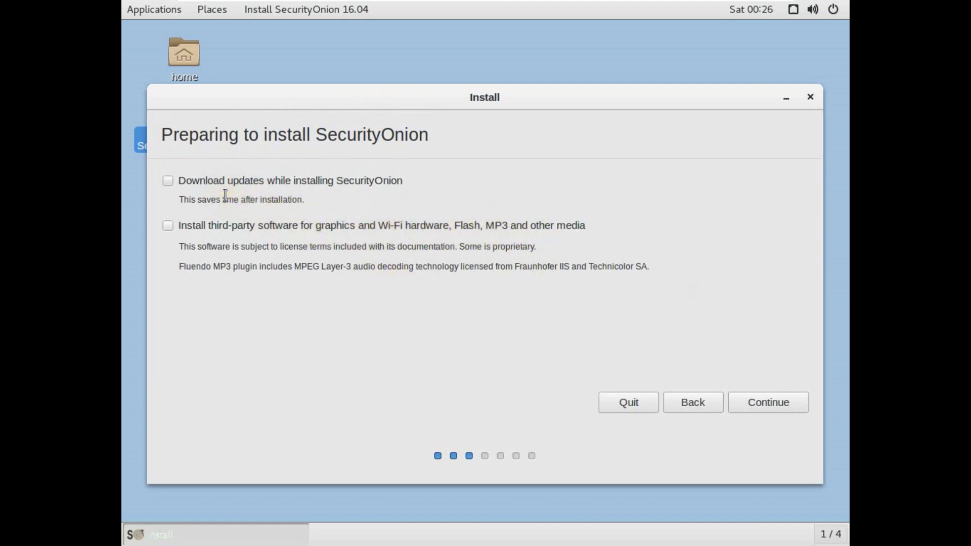
left_click(781, 397)
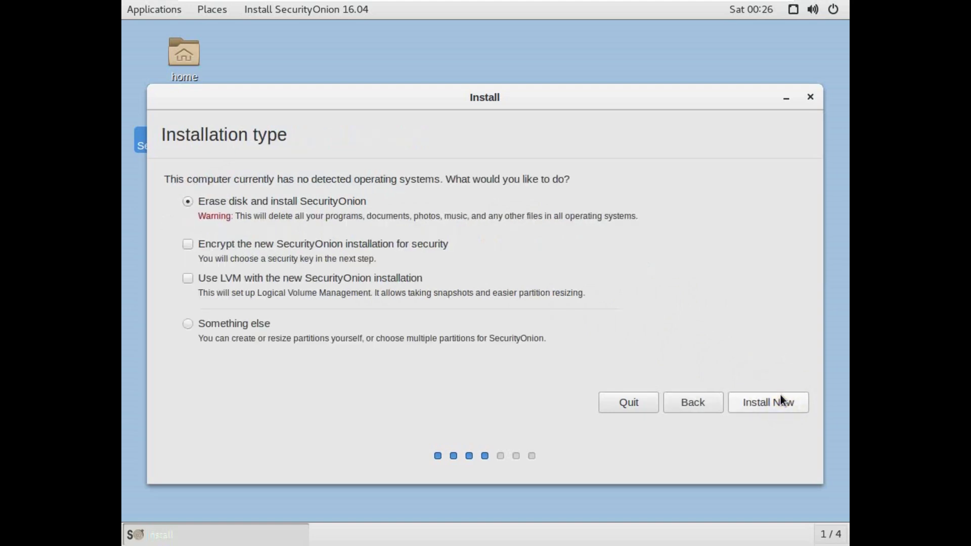
Install with the erase-disk option and approve writing the ext4 and swap partitions to disk.
left_click(200, 174)
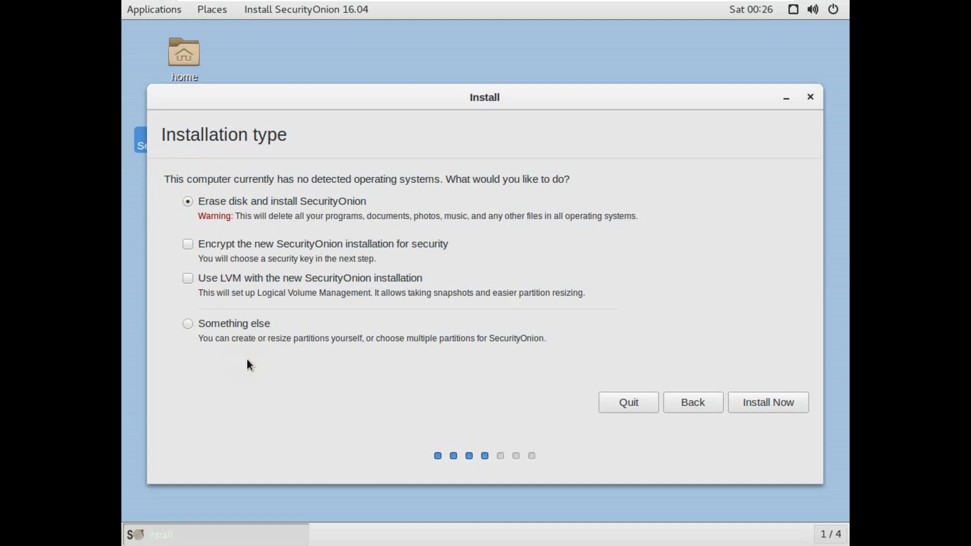
left_click_drag(263, 240, 366, 269)
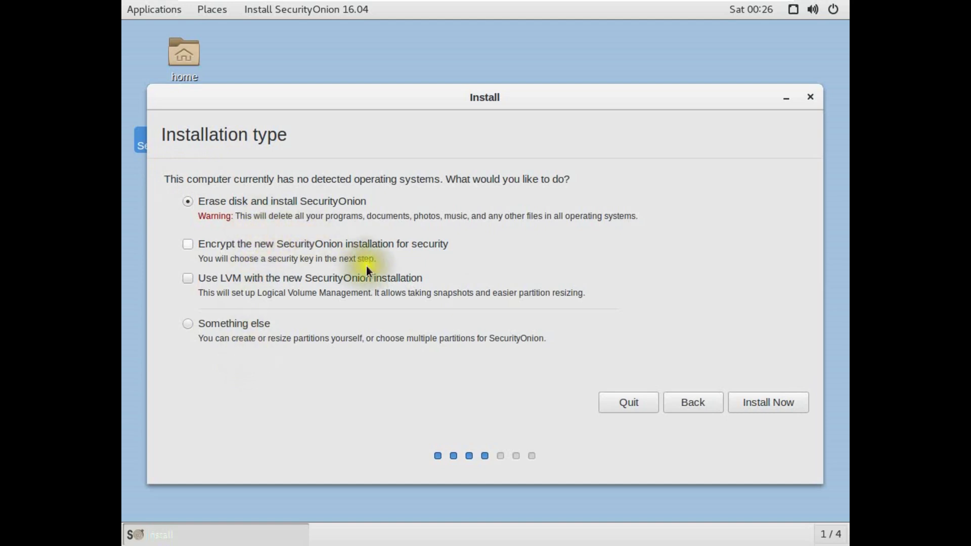
left_click(750, 402)
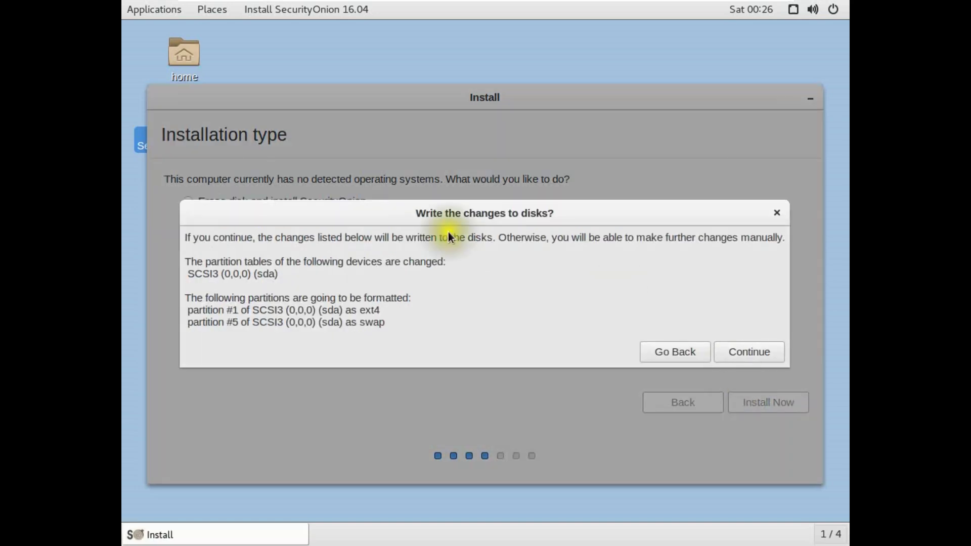
left_click(737, 347)
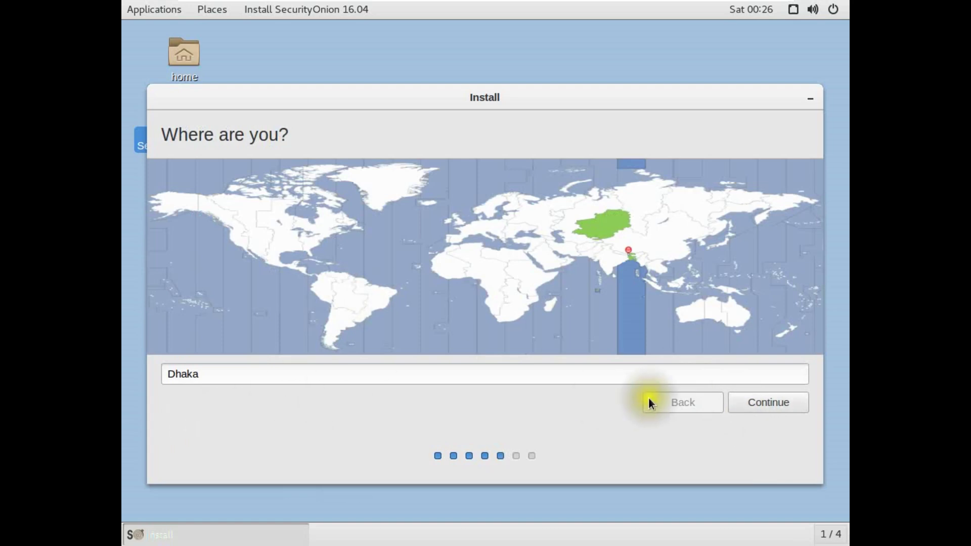
Accept the Dhaka time zone and choose the English (US) keyboard layout, then select the name field.
left_click(740, 399)
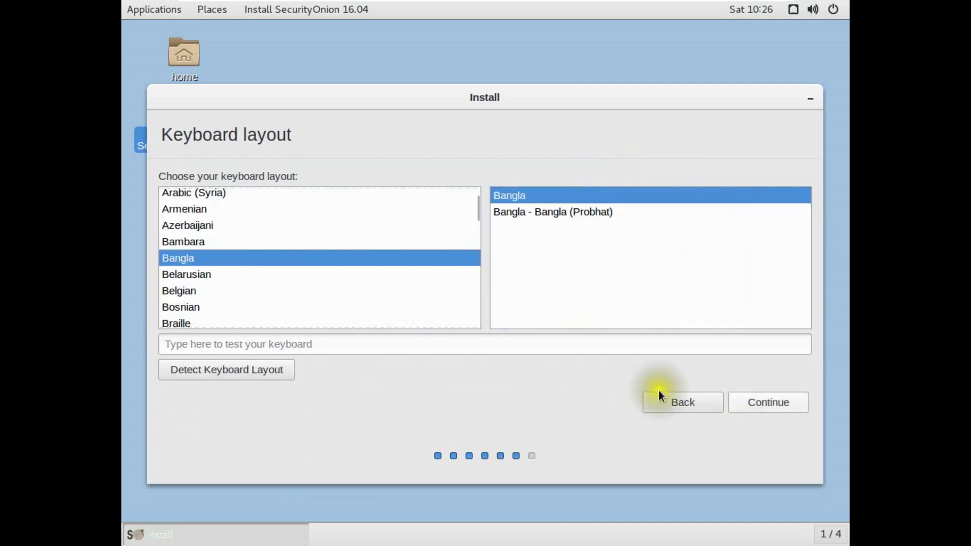
scroll(238, 272, "down", 3)
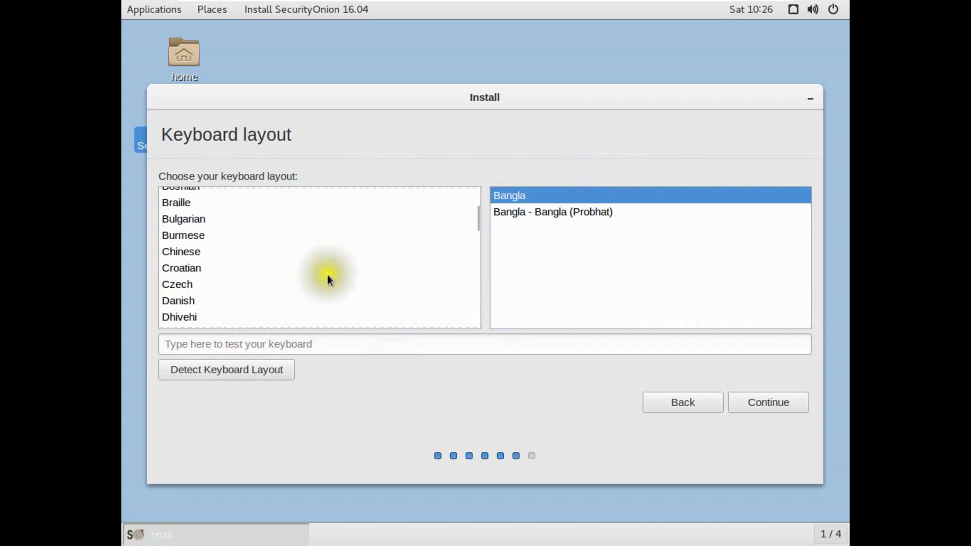
scroll(202, 289, "down", 3)
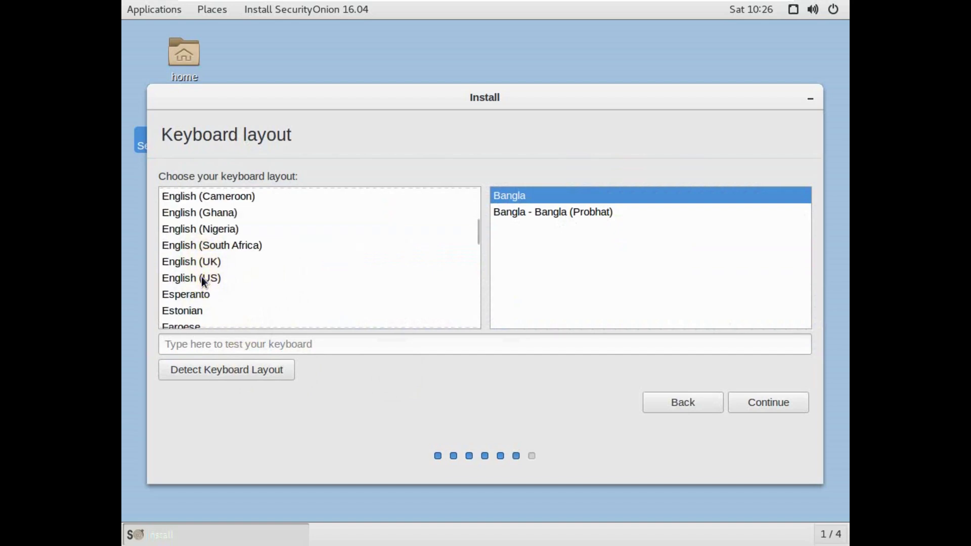
left_click(202, 279)
scroll(203, 276, "down", 1)
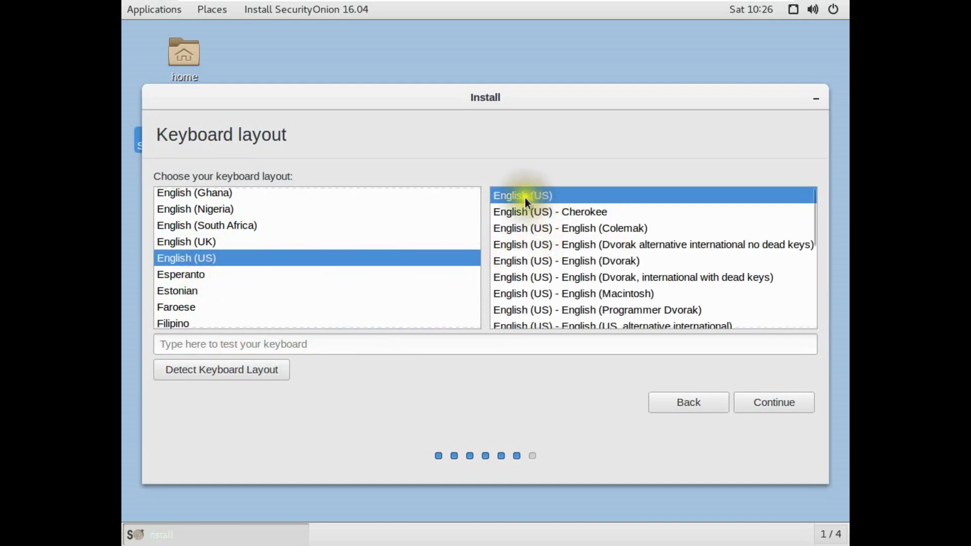
left_click(751, 404)
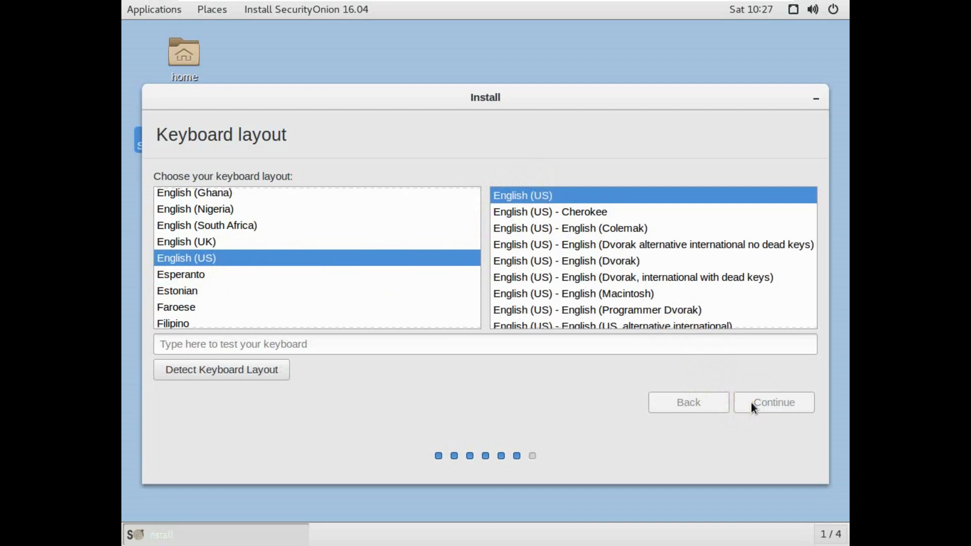
left_click(445, 185)
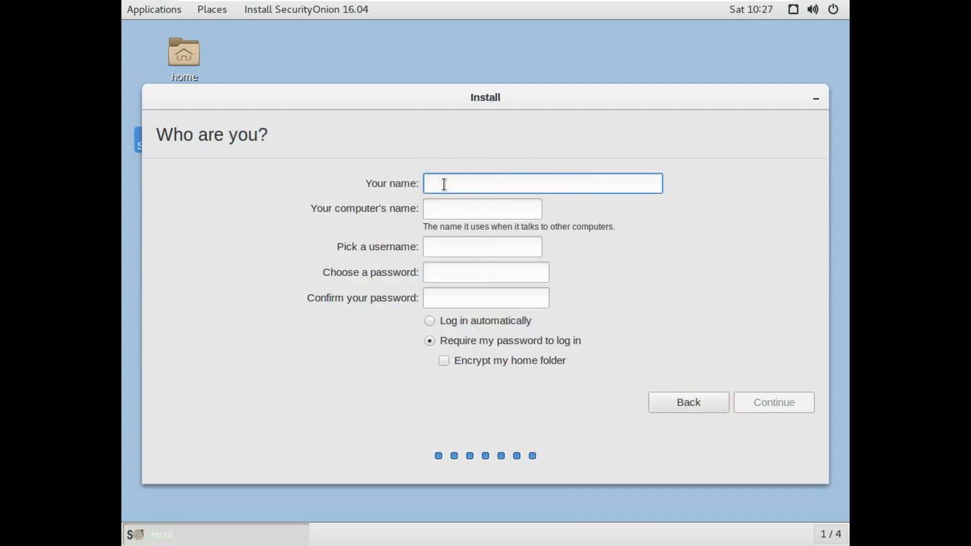
Enter the user's name and the account password twice, then submit the account details.
type("tareq")
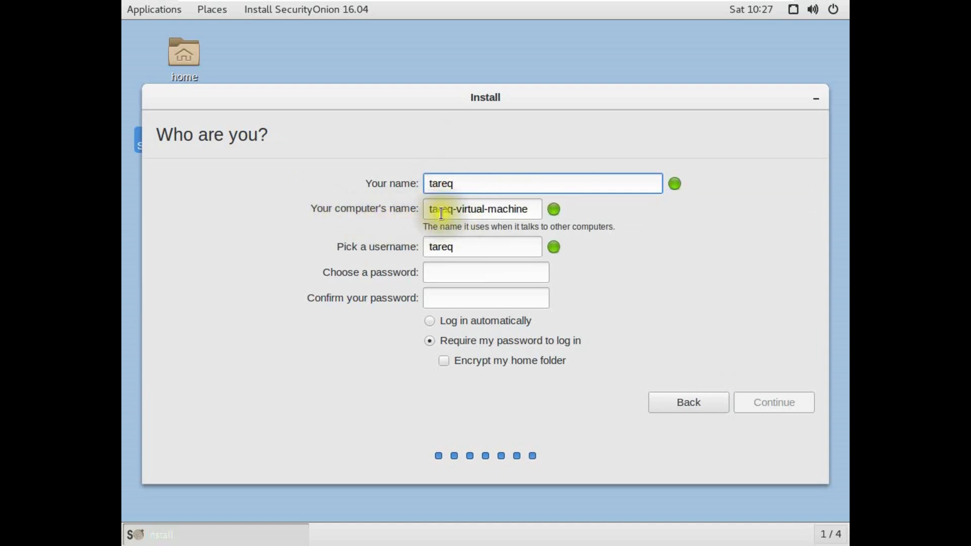
left_click(436, 271)
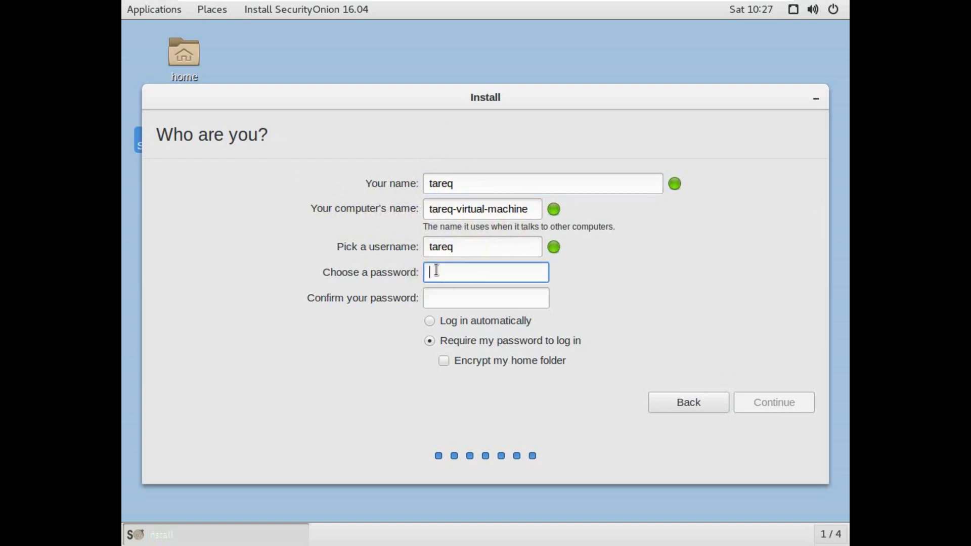
type("*********")
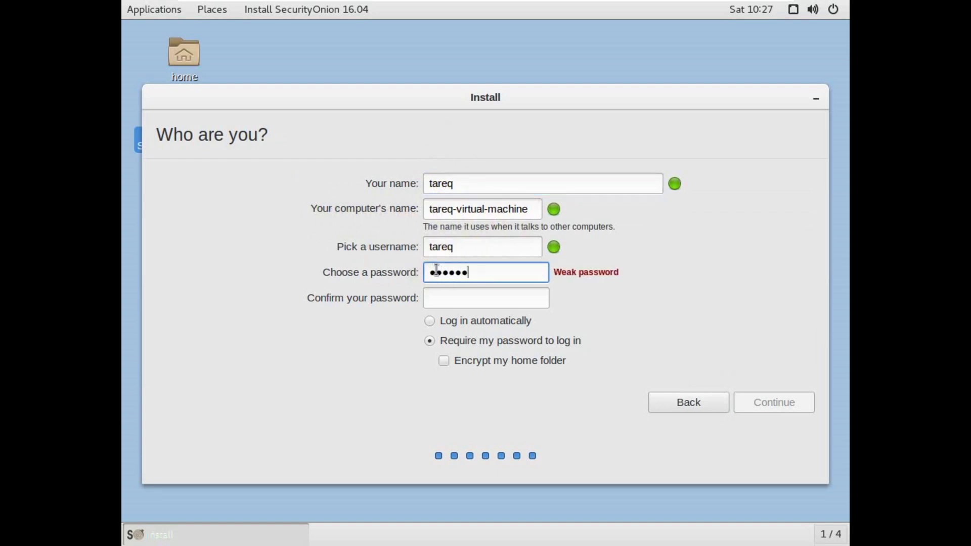
type("*")
key("Tab")
type("********")
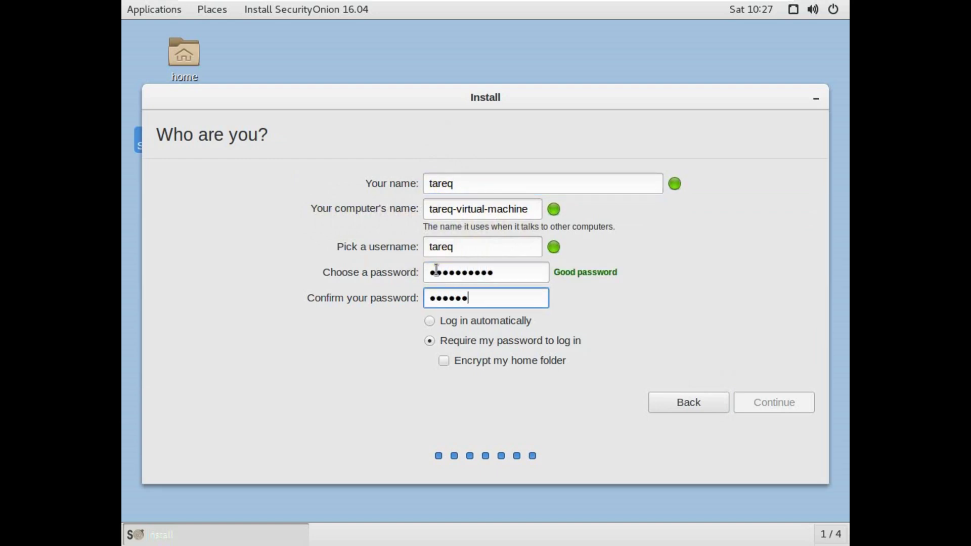
type("**")
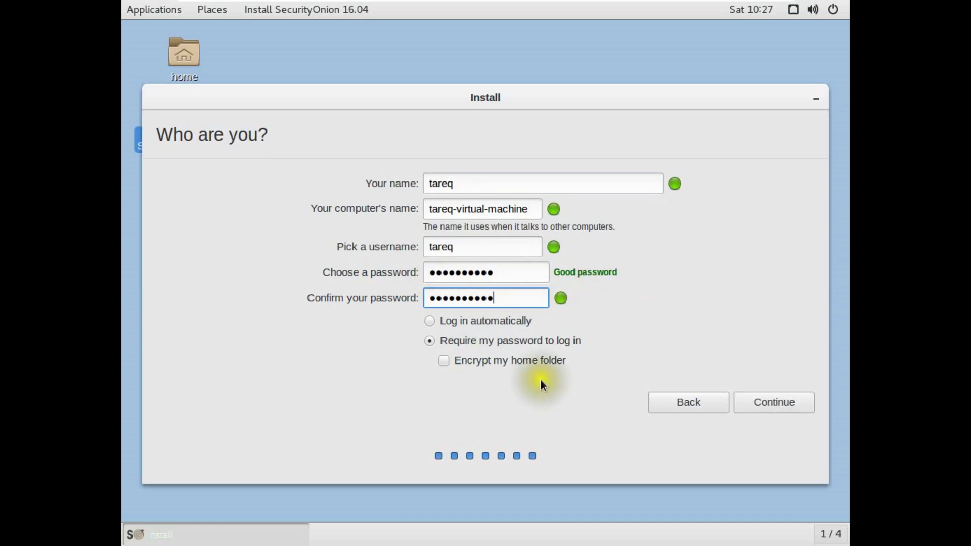
left_click(751, 399)
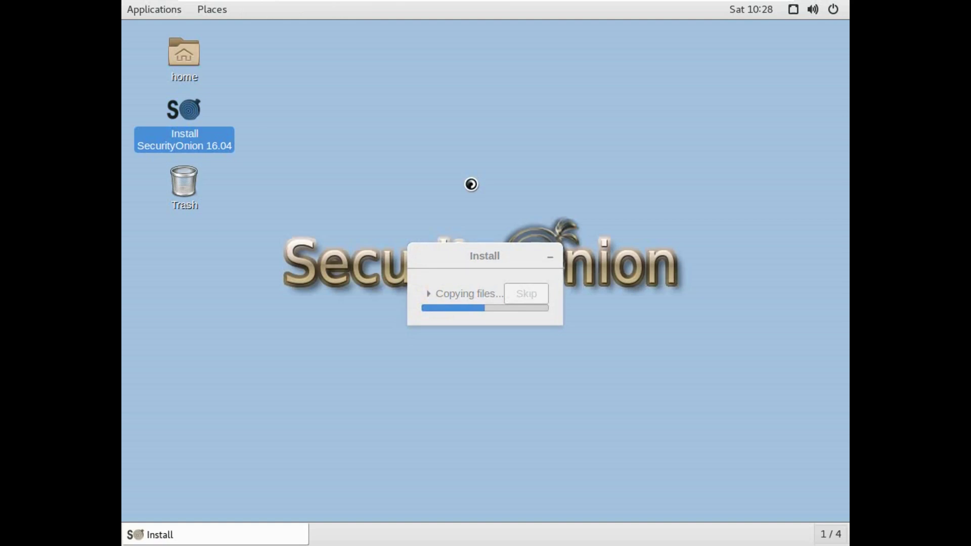
Exit full screen, dismiss the hint bar, move the Install dialog aside, and return to full screen.
left_click(472, 184)
mouse_move(705, 4)
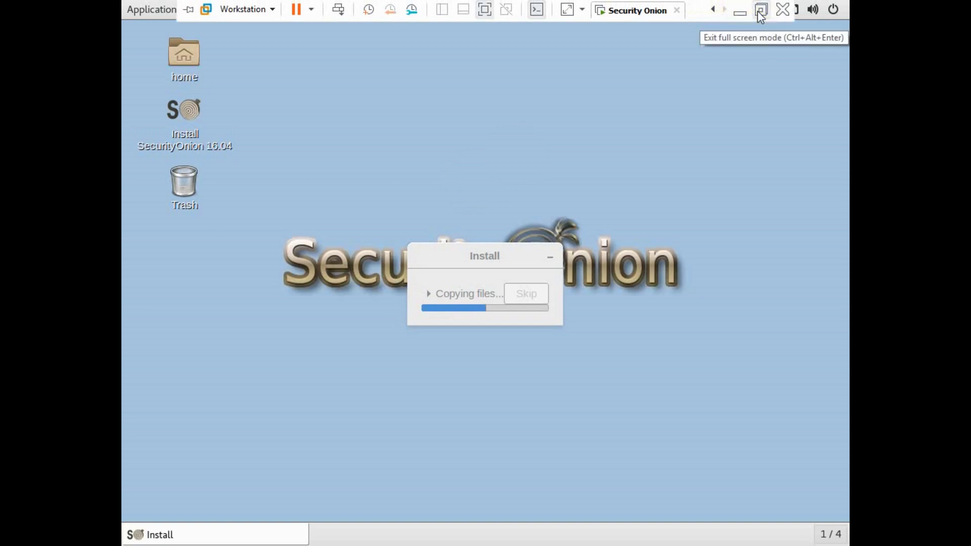
left_click(761, 11)
left_click_drag(609, 321, 419, 162)
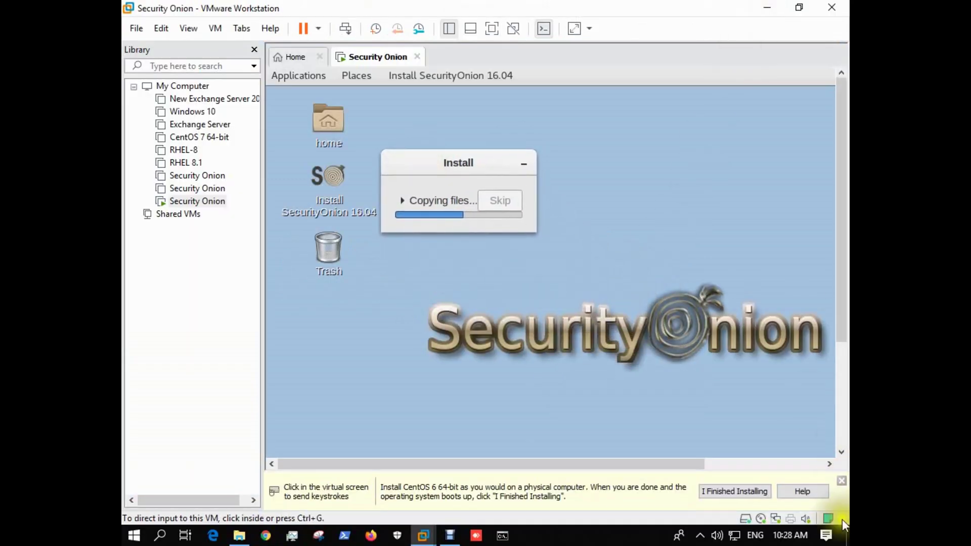
left_click(839, 481)
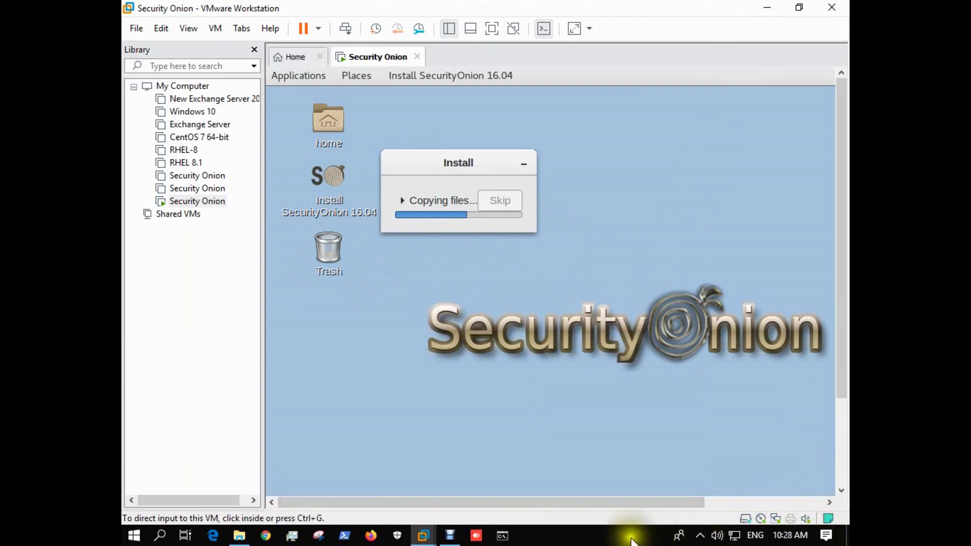
left_click(406, 337)
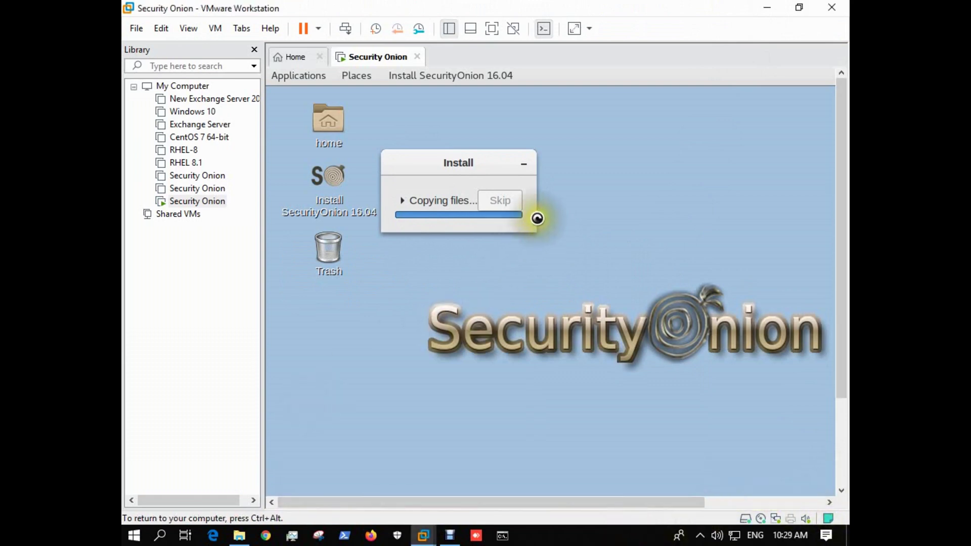
left_click(491, 28)
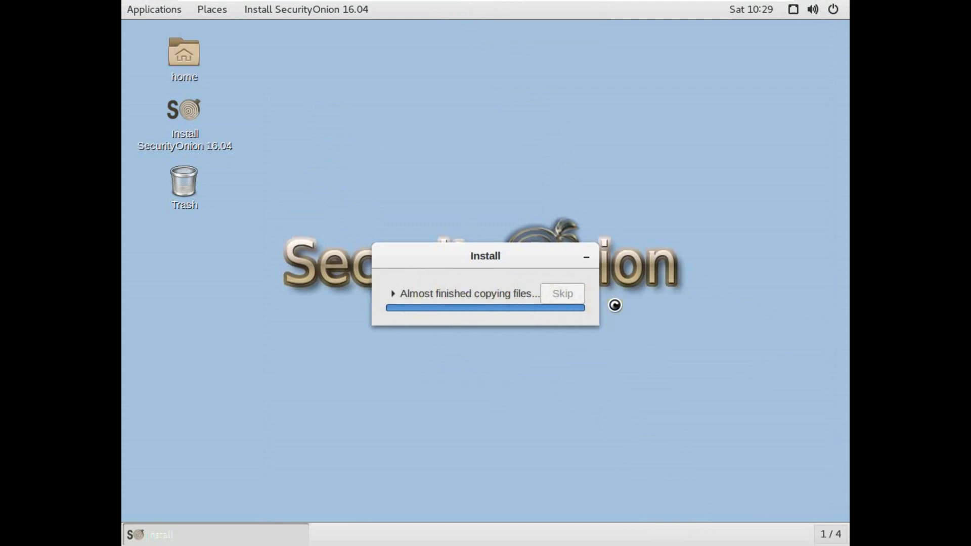
left_click_drag(439, 260, 436, 131)
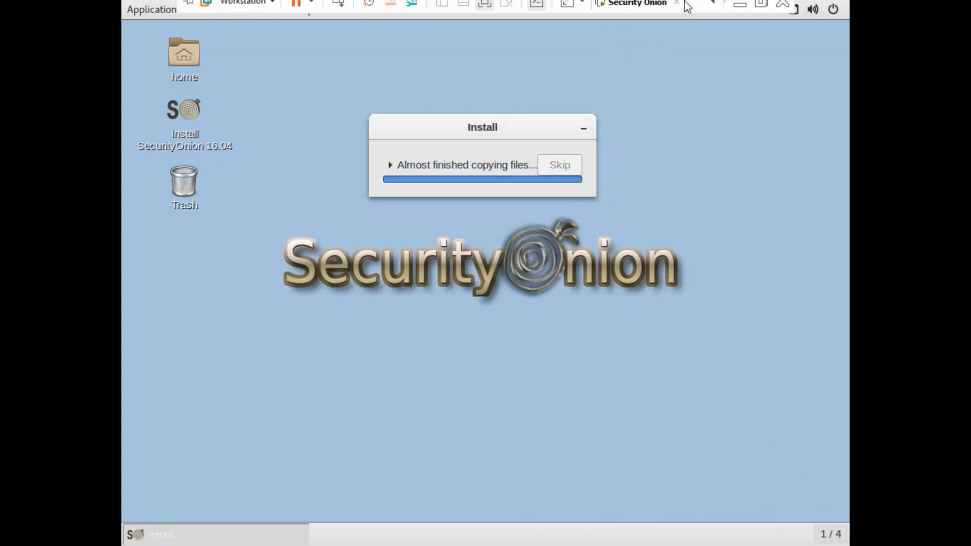
Toggle full screen off and on again, moving the Install progress dialog higher while files copy.
left_click(761, 11)
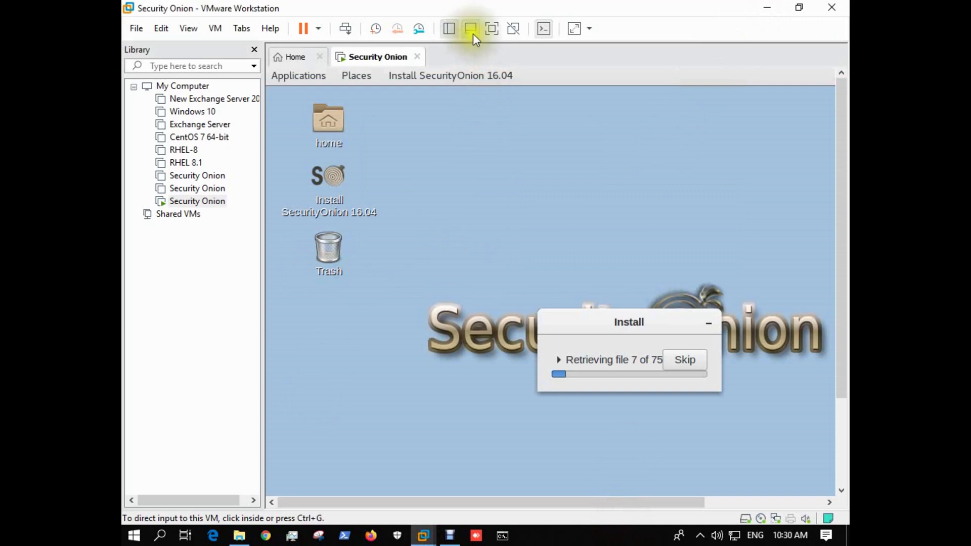
left_click(492, 28)
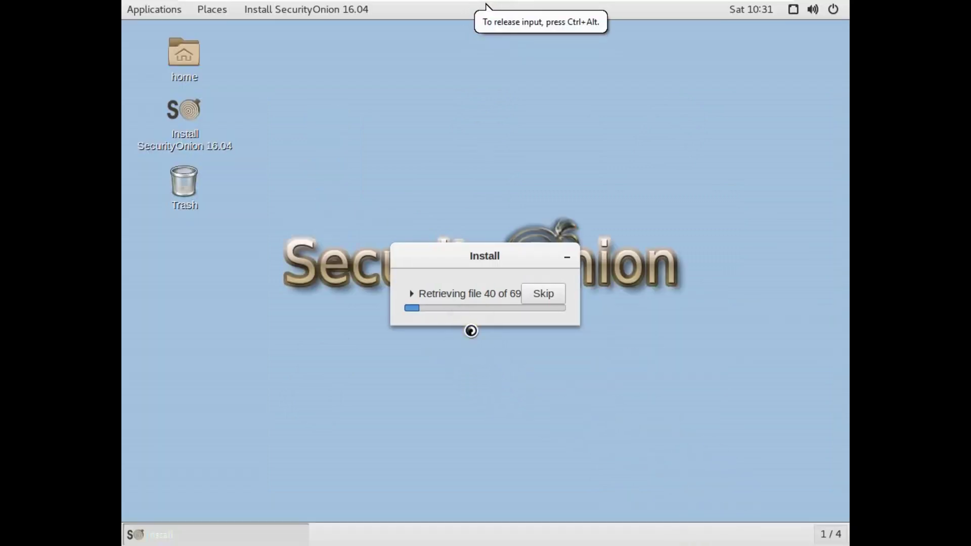
left_click_drag(455, 254, 431, 140)
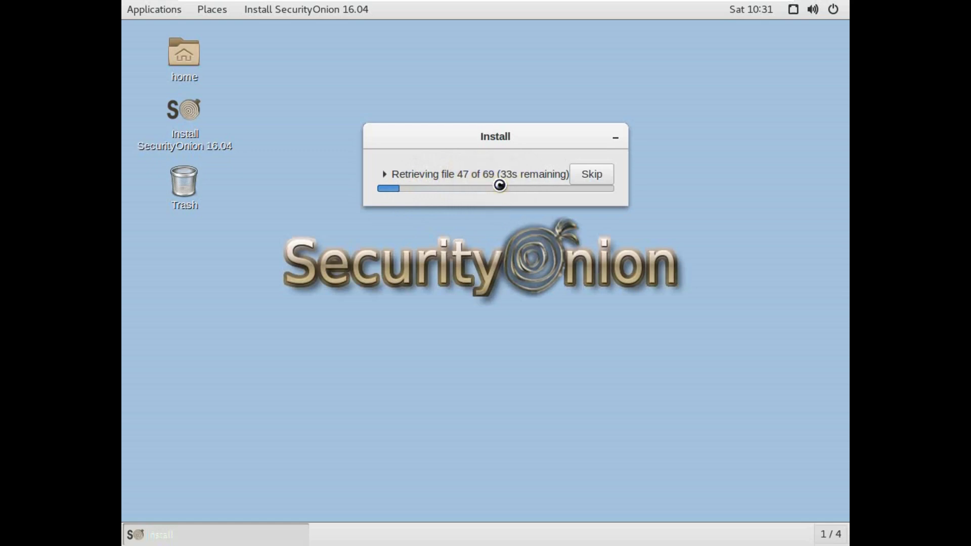
mouse_move(600, 1)
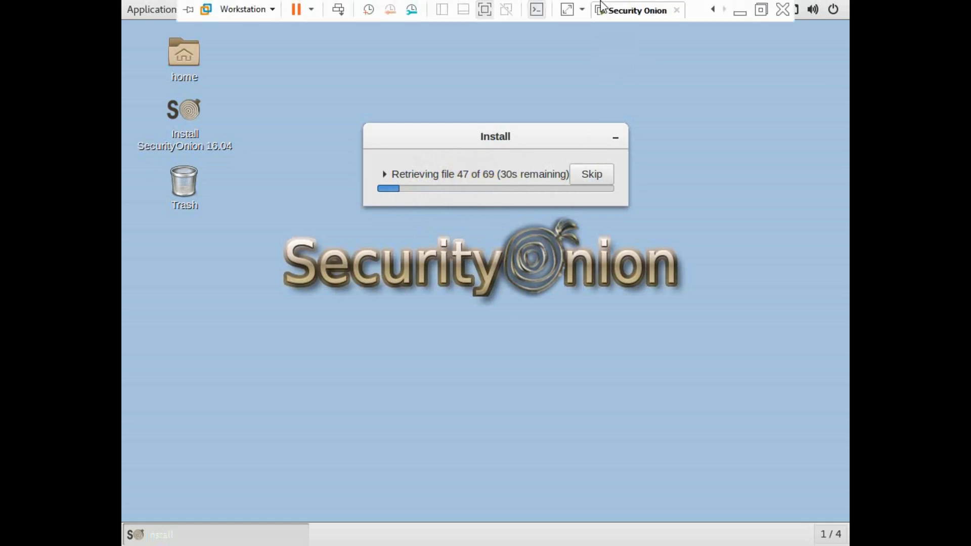
left_click(760, 12)
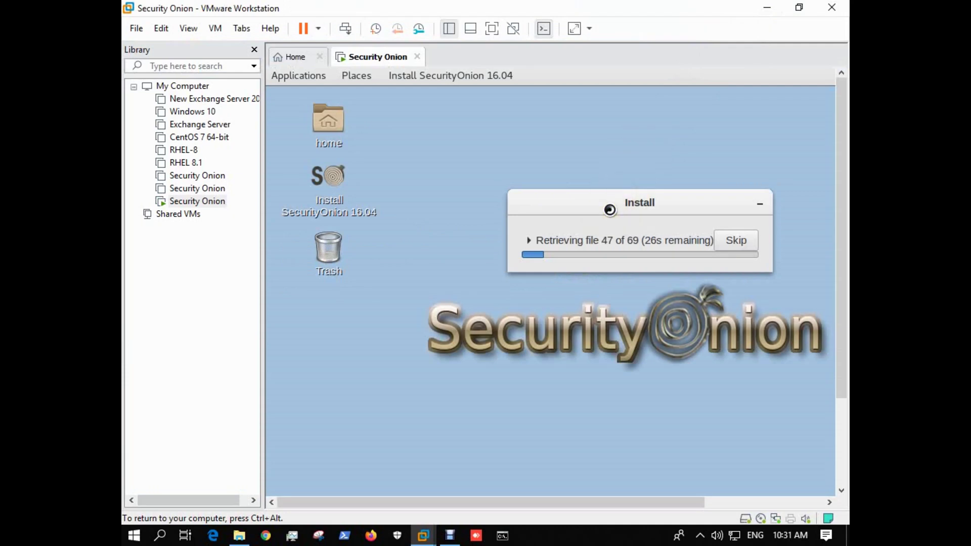
left_click(665, 137)
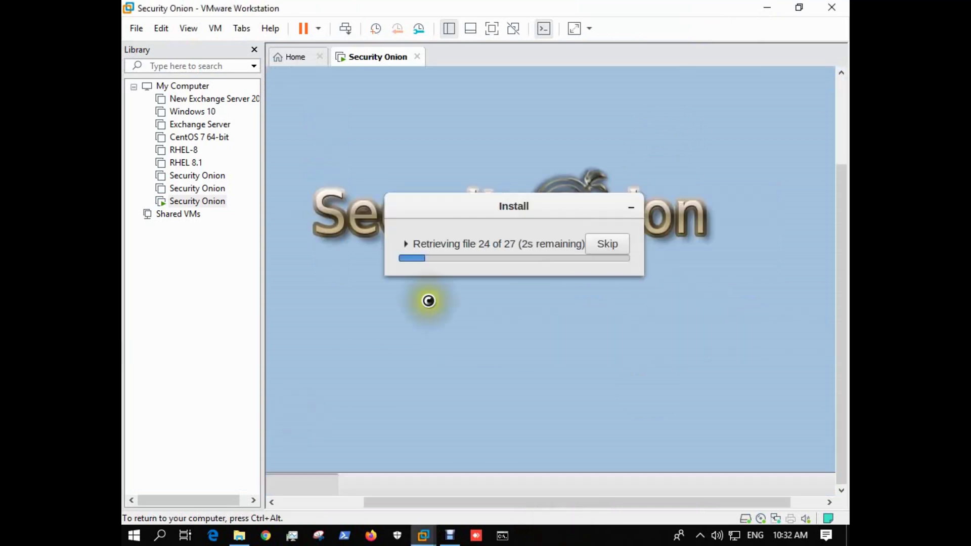
left_click(491, 29)
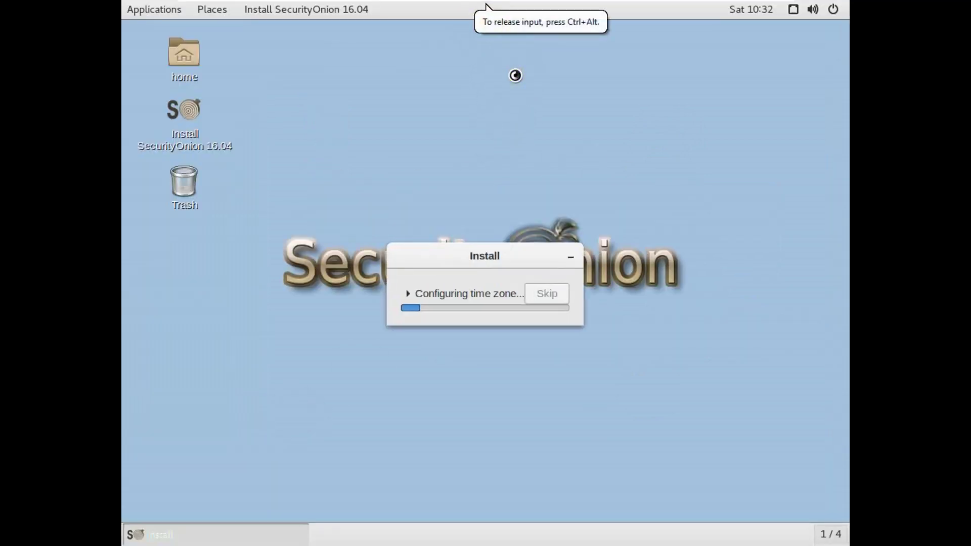
left_click(154, 10)
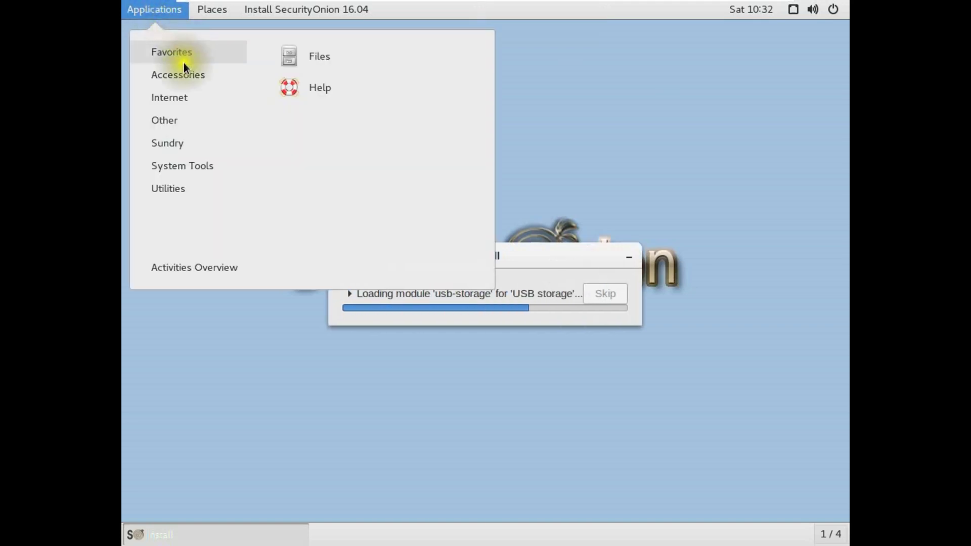
mouse_move(182, 65)
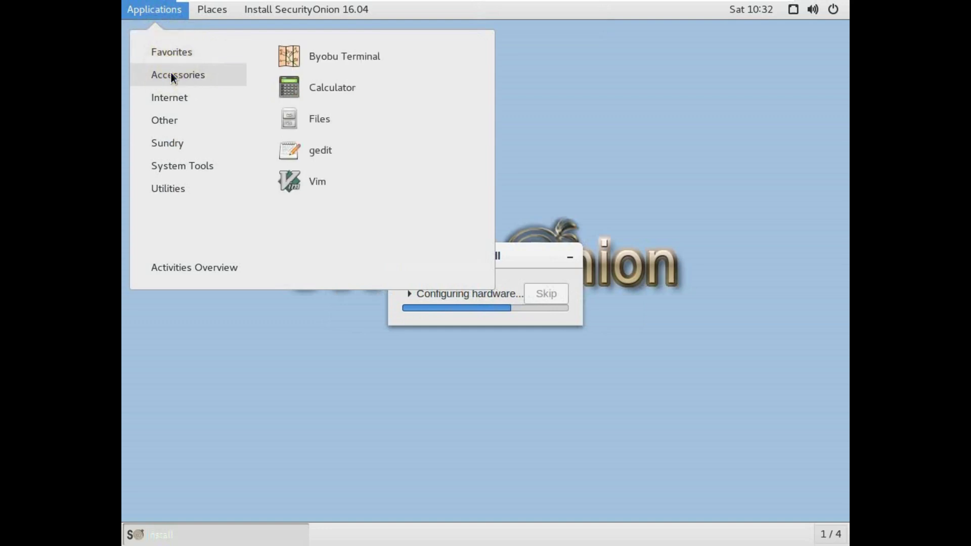
mouse_move(171, 97)
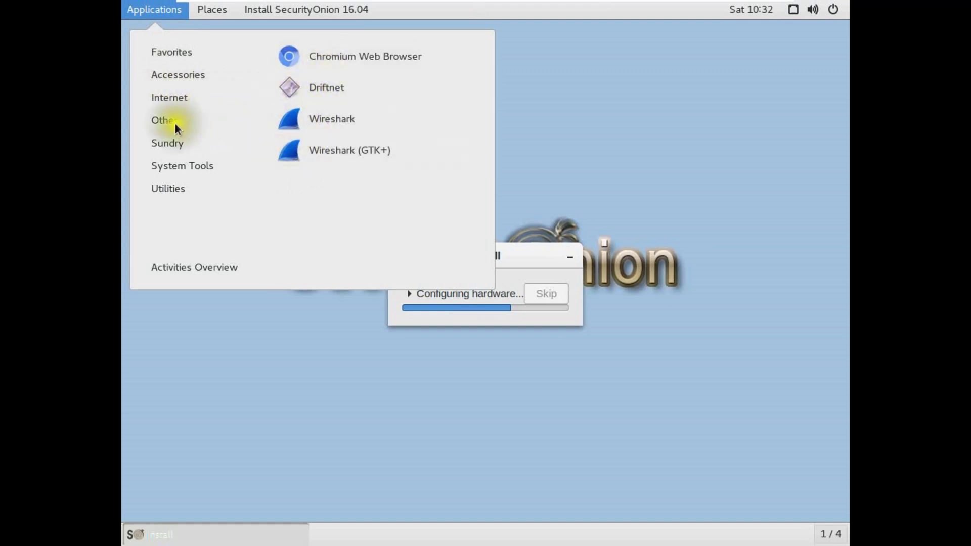
mouse_move(163, 120)
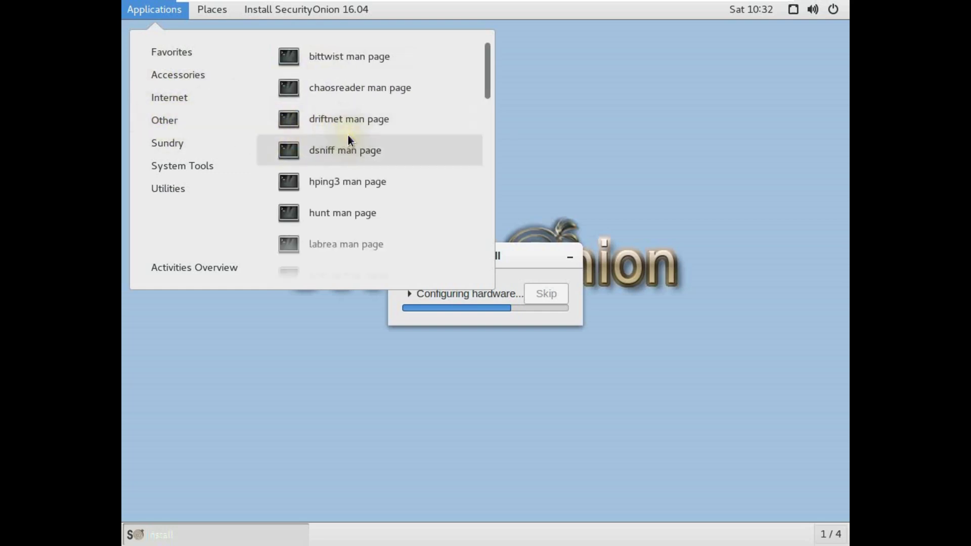
scroll(351, 142, "down", 2)
mouse_move(165, 146)
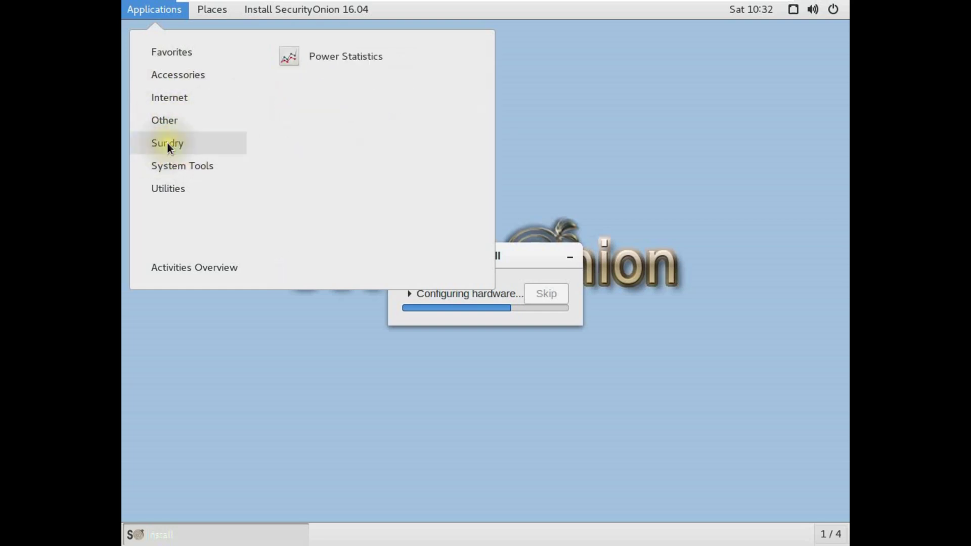
mouse_move(166, 168)
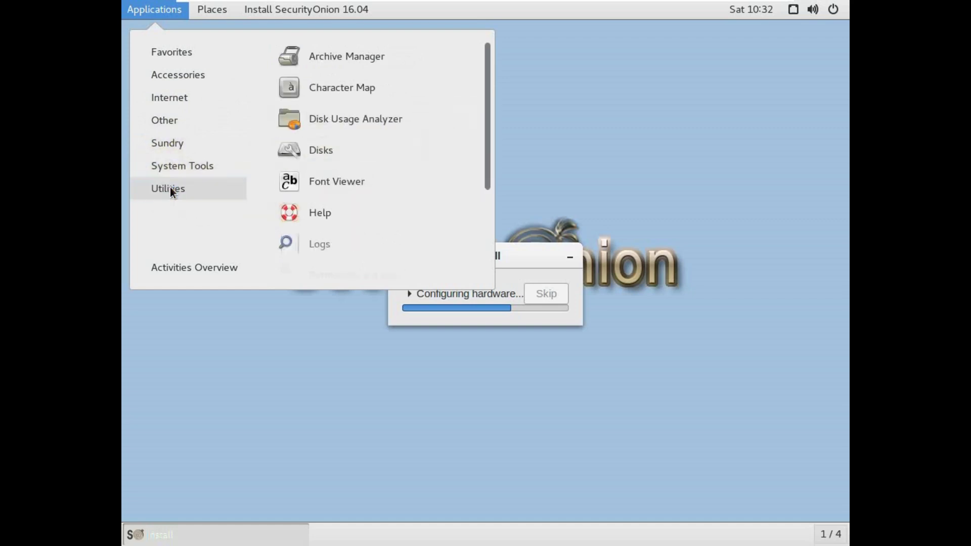
scroll(395, 122, "down", 1)
scroll(394, 120, "down", 6)
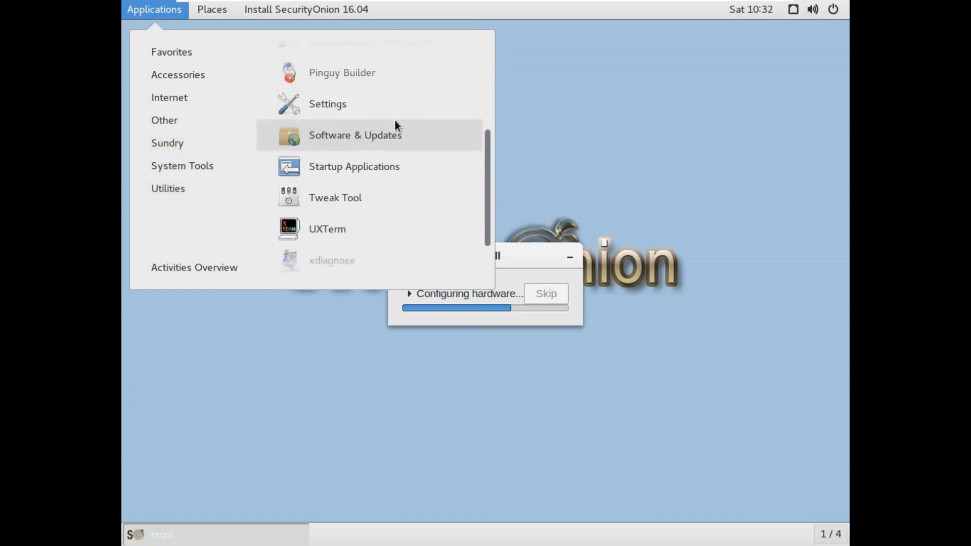
scroll(389, 47, "up", 1)
scroll(389, 48, "up", 7)
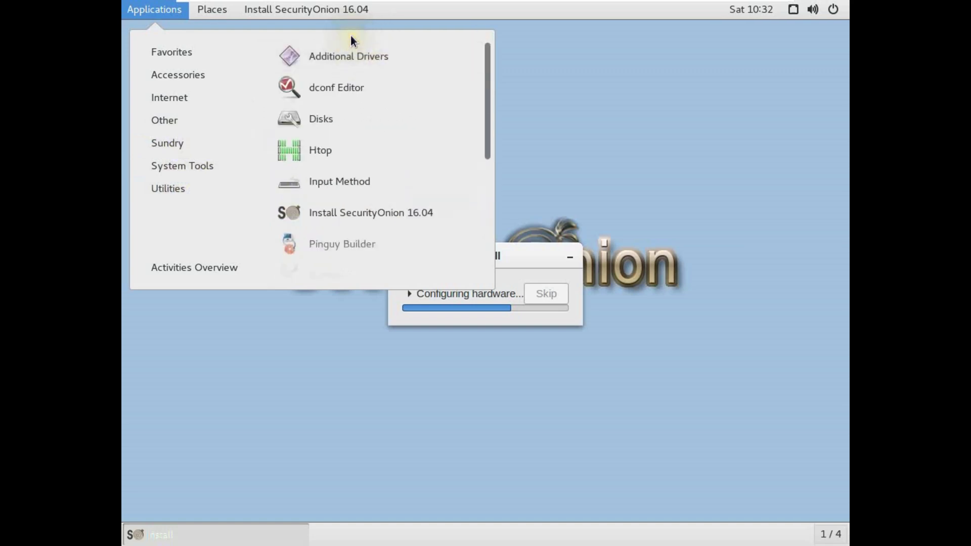
scroll(378, 180, "down", 7)
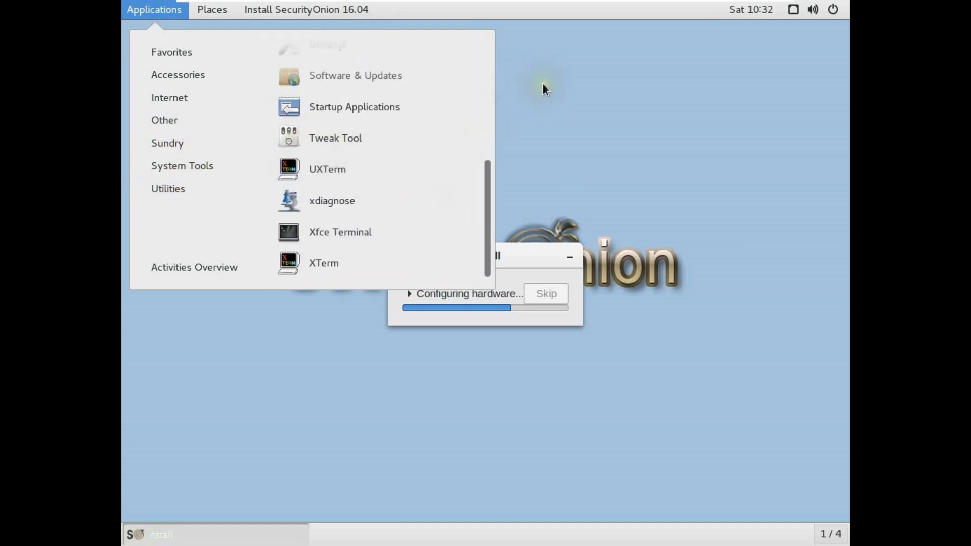
left_click(542, 84)
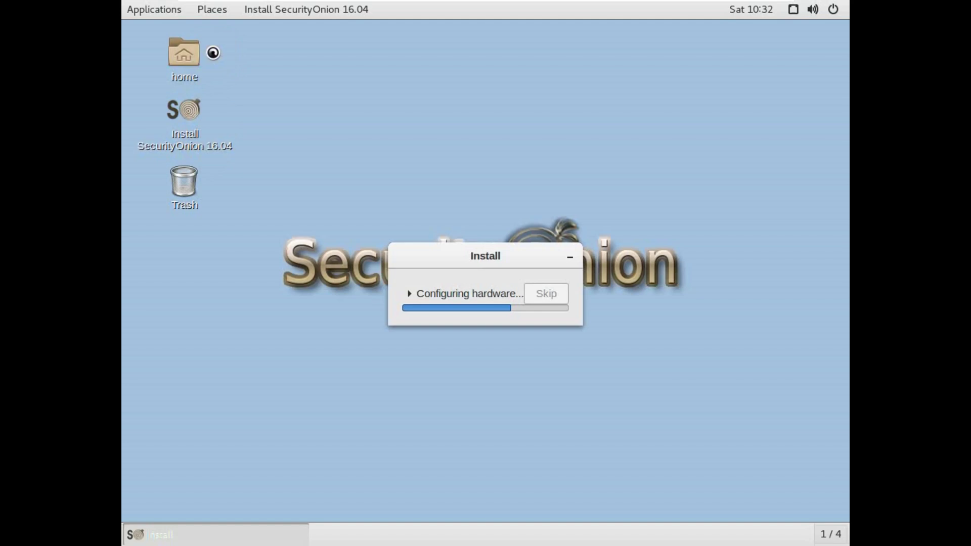
Exit and re-enter full-screen view while the installation finishes.
mouse_move(548, 7)
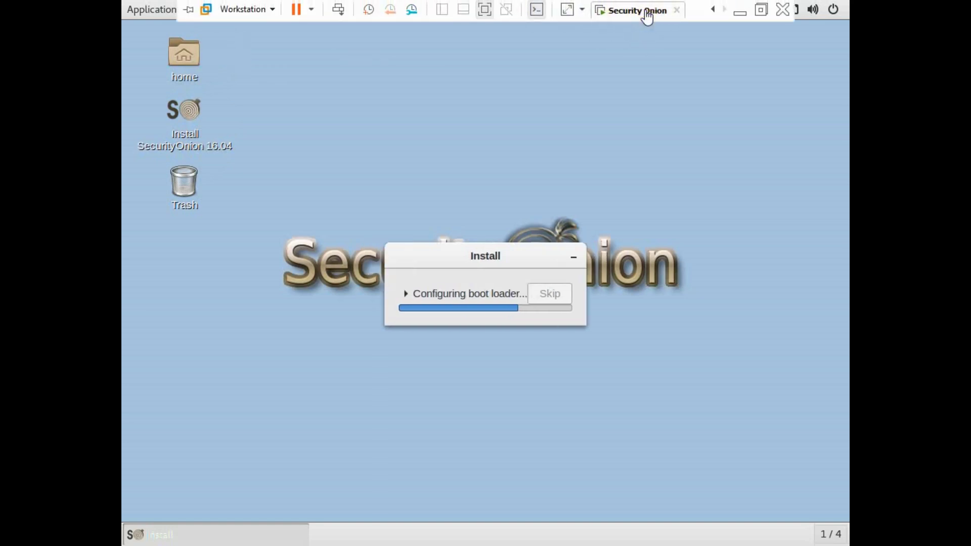
left_click(485, 9)
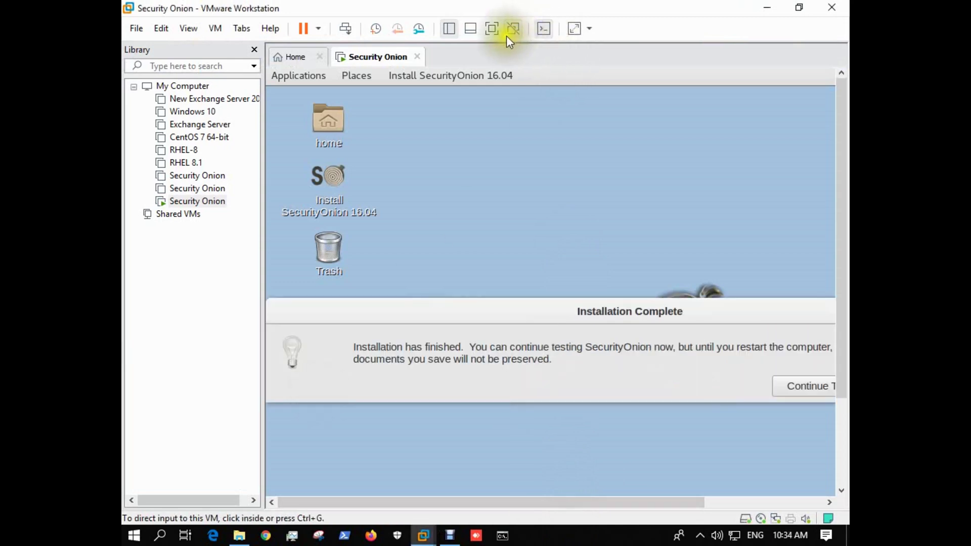
left_click(489, 29)
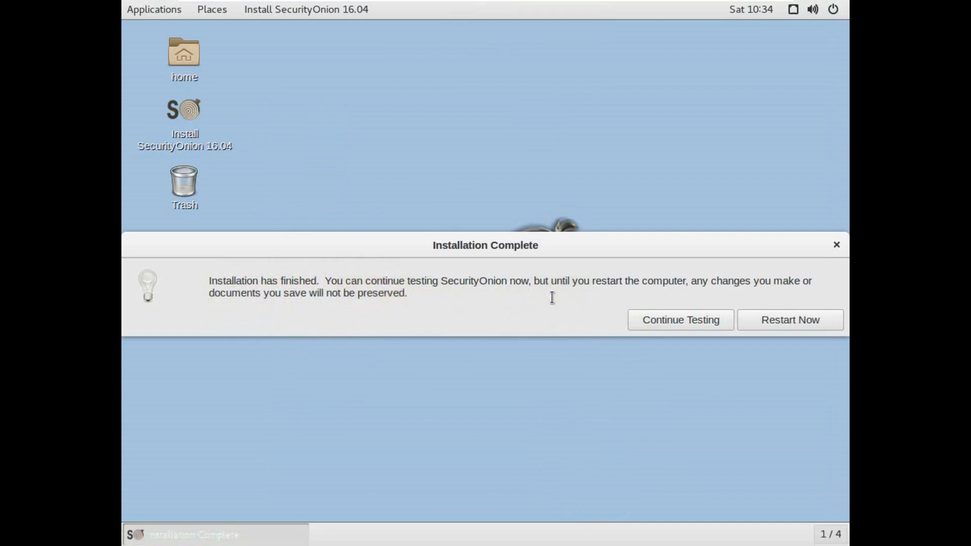
Restart the VM and confirm the installation medium is removed so it reboots.
left_click(763, 316)
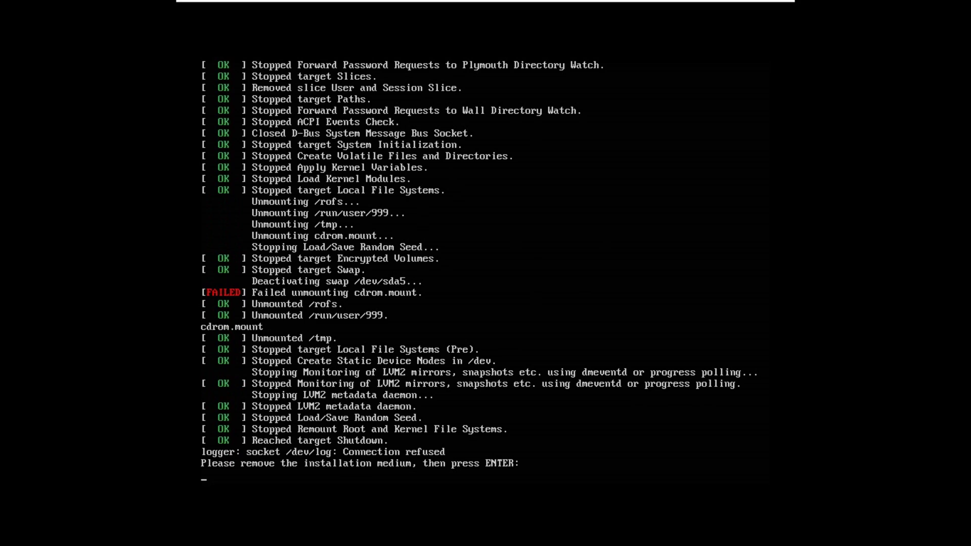
key("Return")
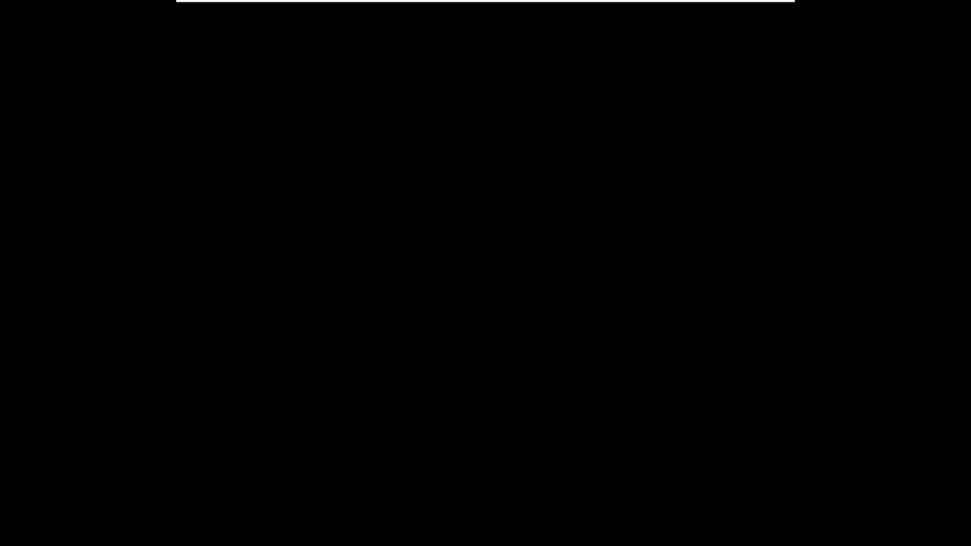
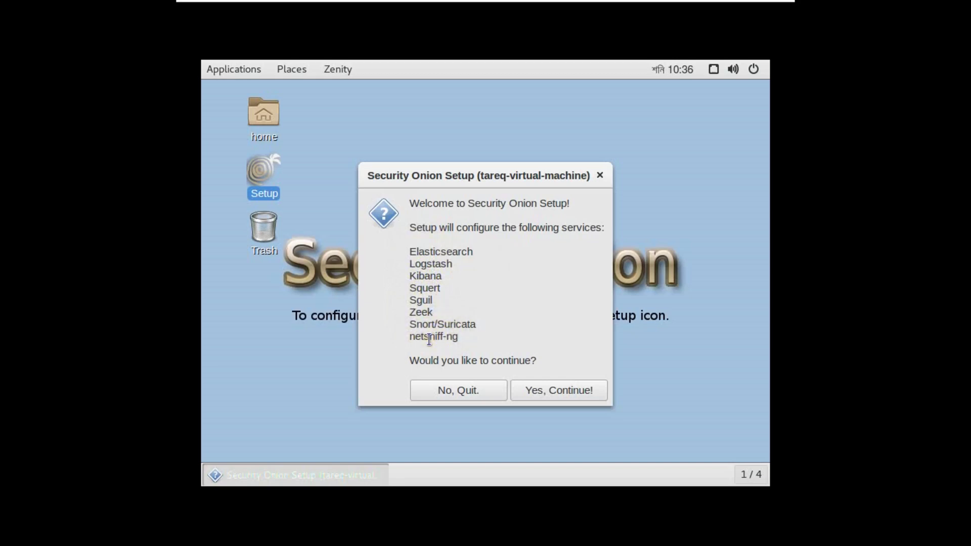
Continue Setup and set ens33 as the DHCP management interface, applying the changes.
left_click_drag(415, 251, 444, 336)
left_click(474, 336)
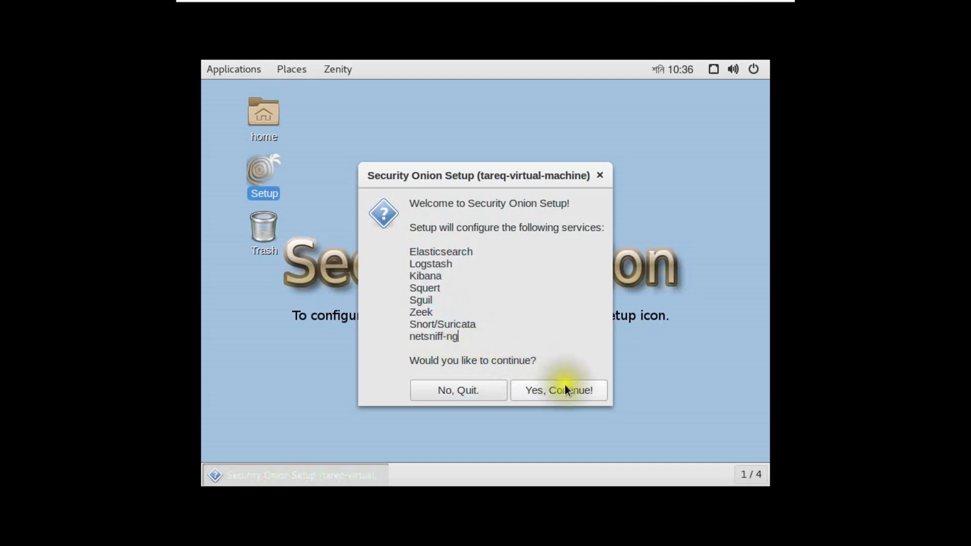
left_click(565, 387)
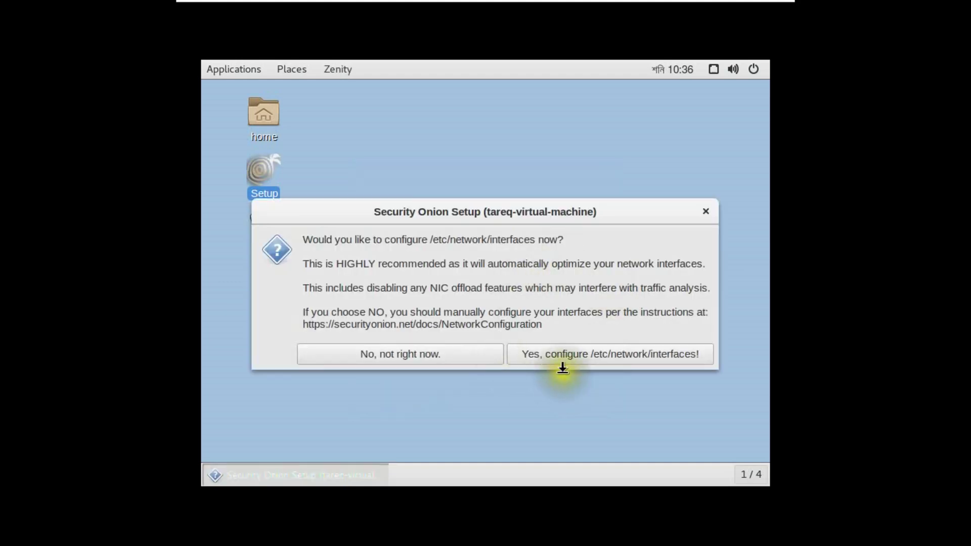
left_click(599, 354)
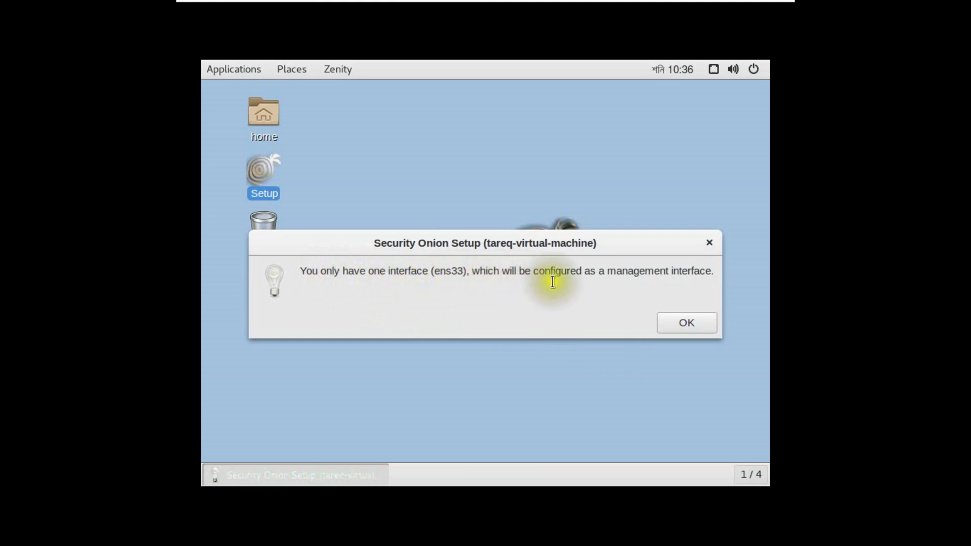
left_click(682, 322)
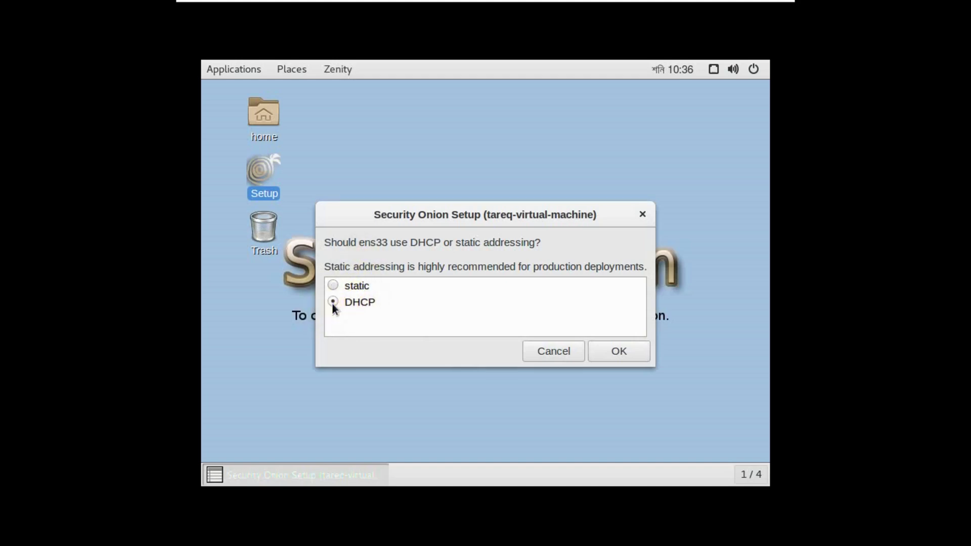
left_click(609, 352)
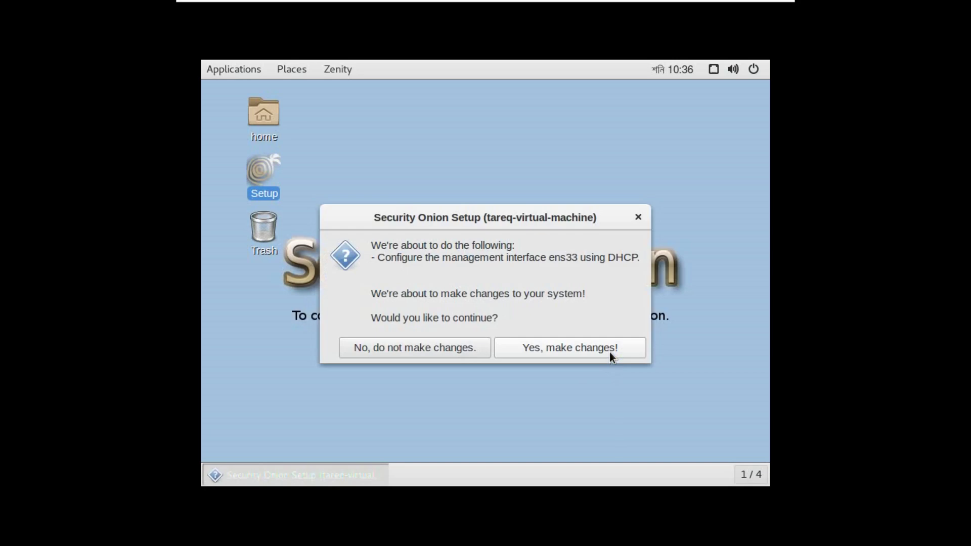
left_click(542, 347)
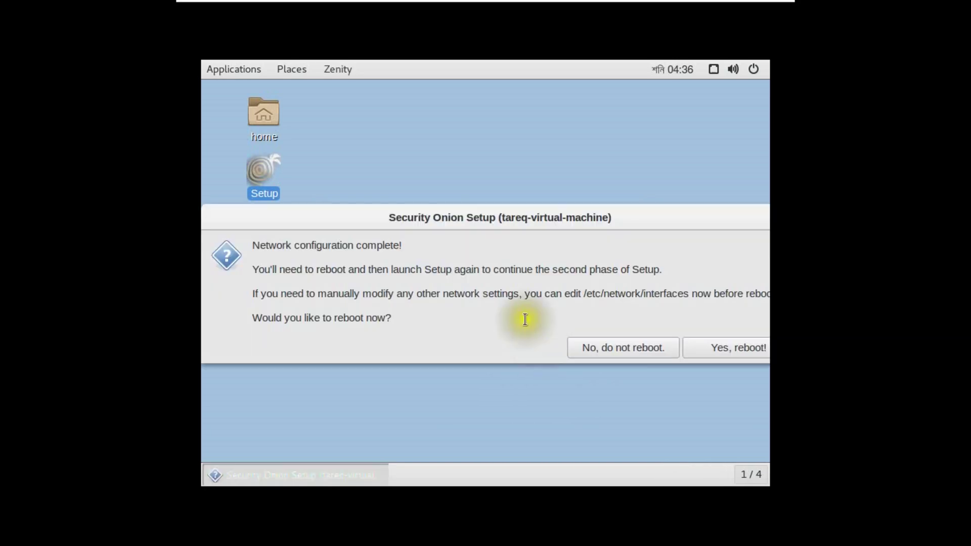
Reboot into the default Security Onion entry and log in with the account username and password.
left_click(719, 350)
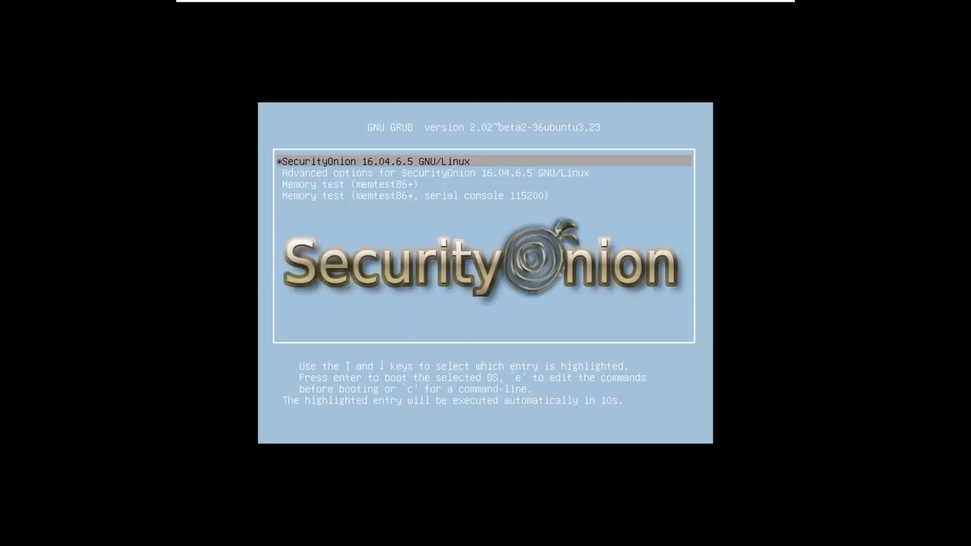
key("Return")
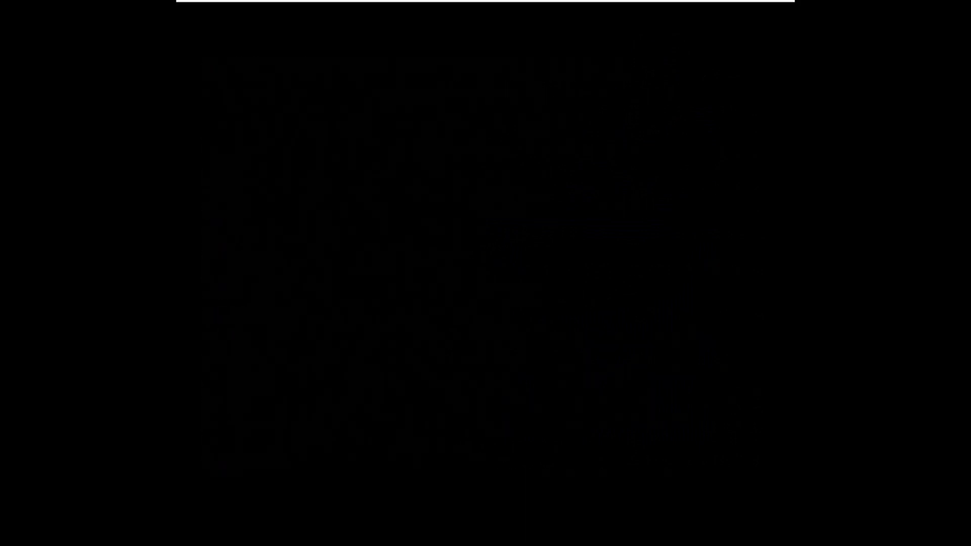
type("tareq")
key("Return")
type("•••••••••")
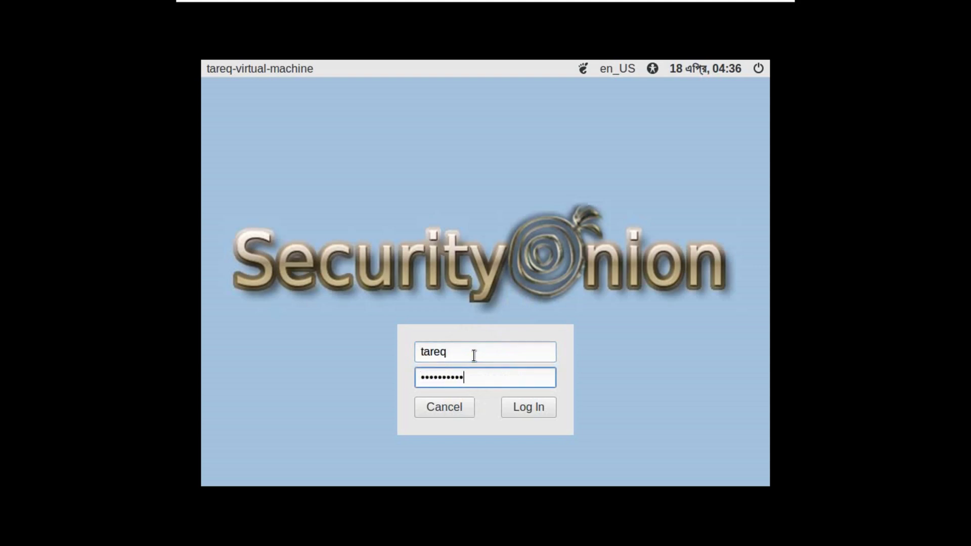
key("Return")
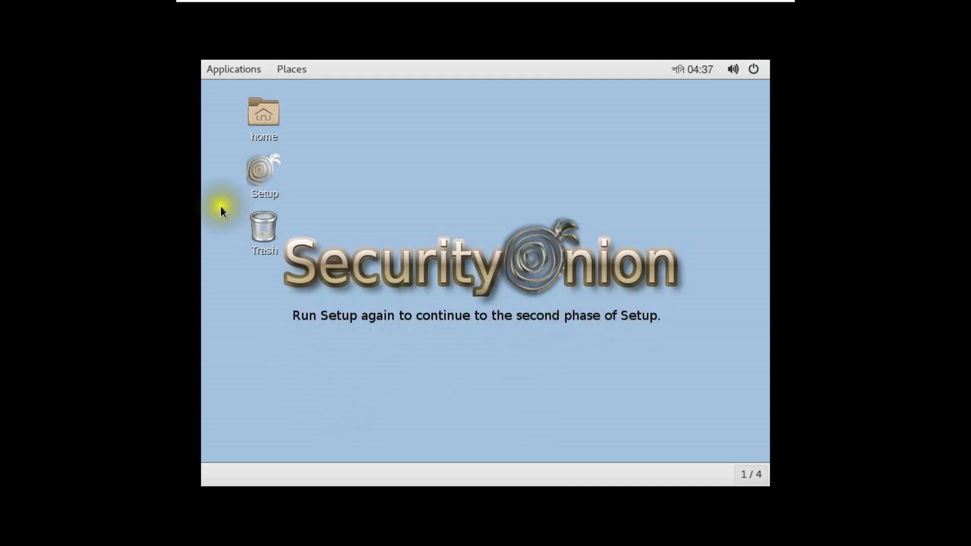
Relaunch Setup from the desktop and authorise it with the administrator password.
left_click(268, 169)
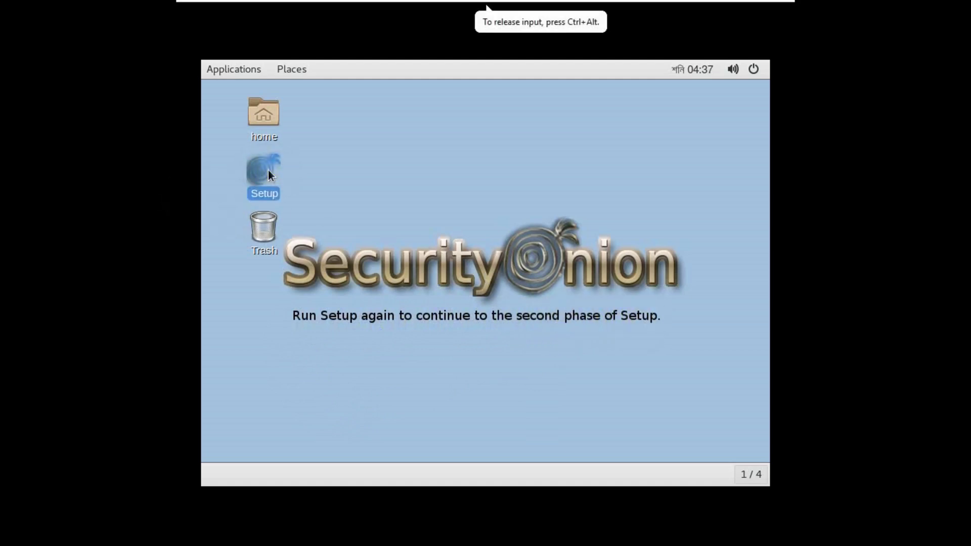
double_click(268, 172)
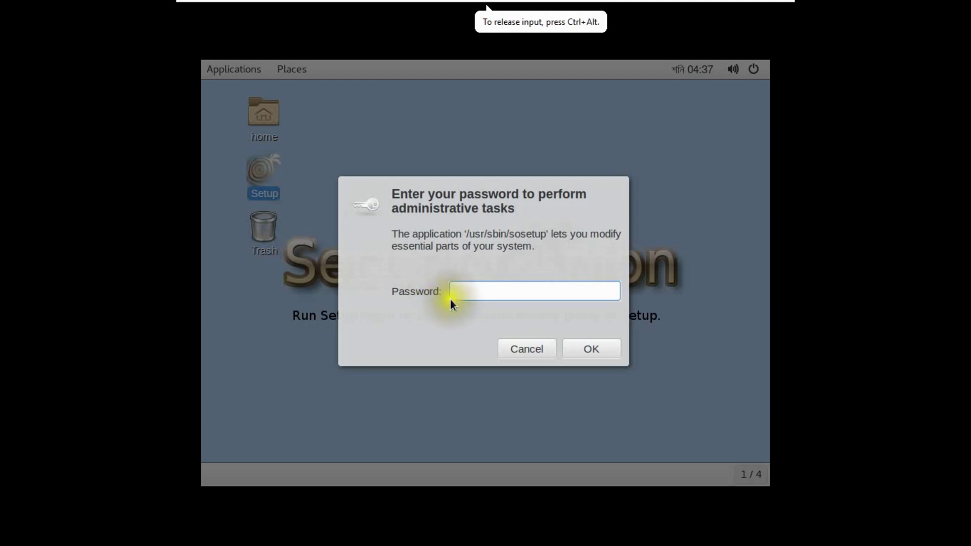
type("••••••••••")
left_click(589, 344)
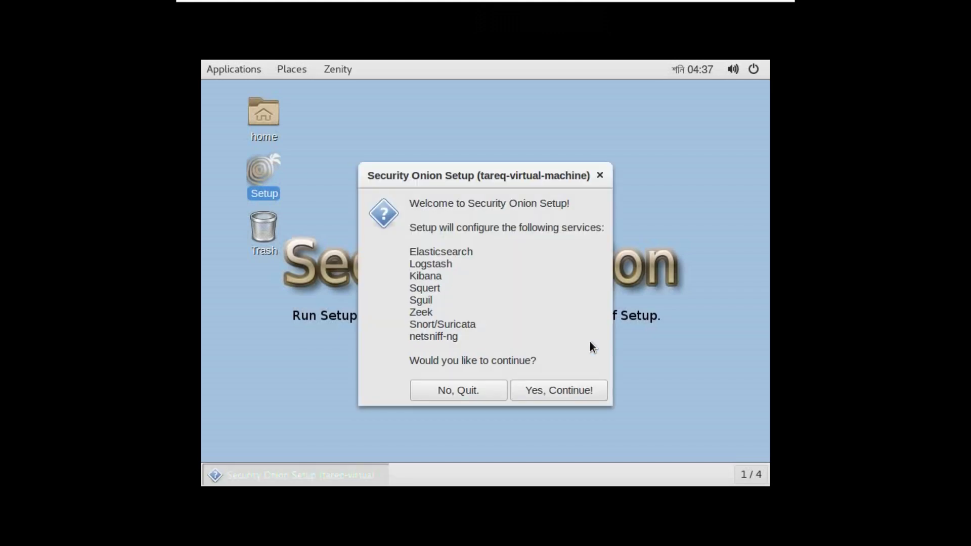
Continue past the welcome screen and skip the already completed network configuration.
left_click(544, 391)
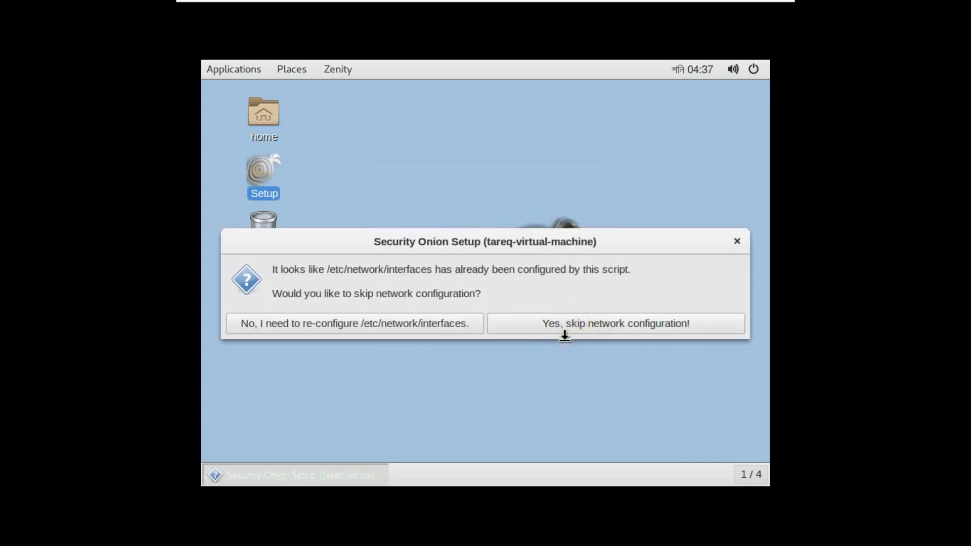
left_click(587, 322)
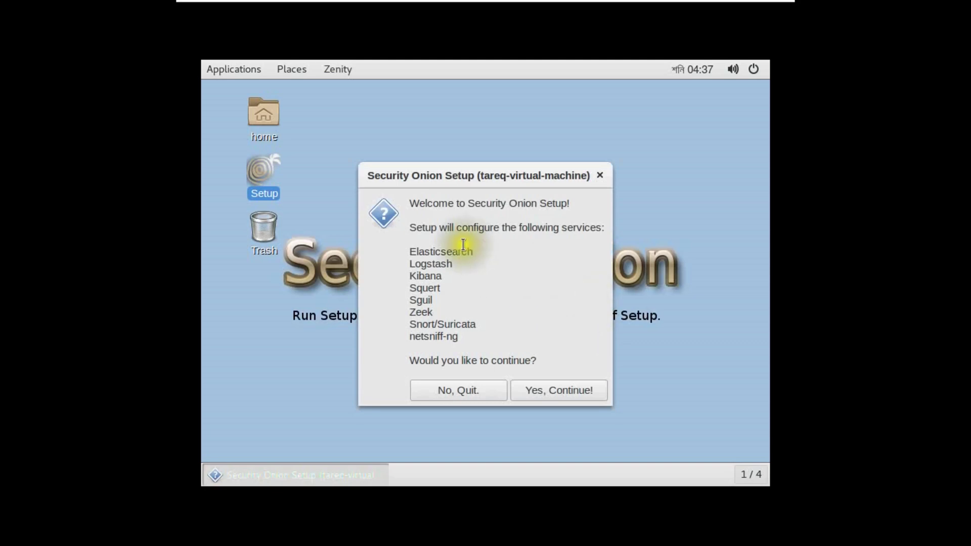
left_click(547, 390)
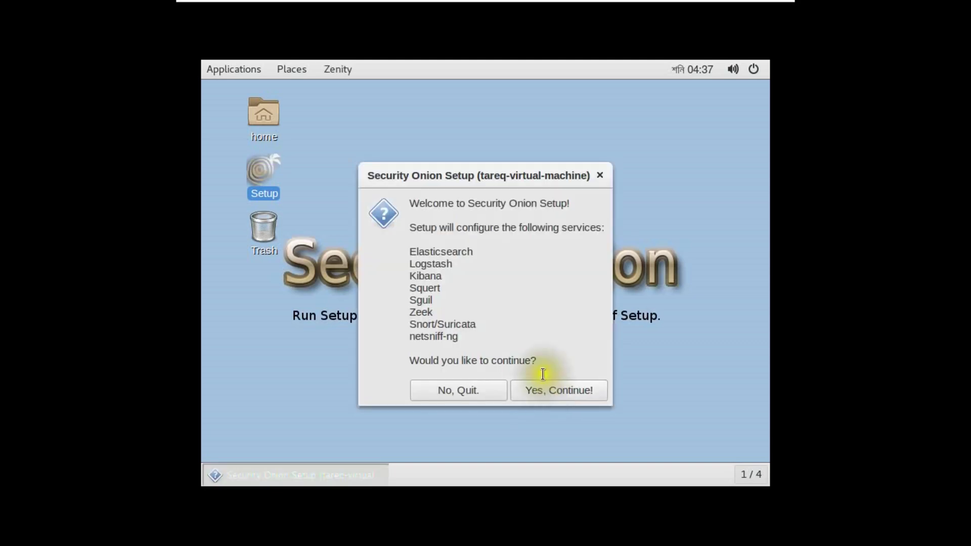
left_click(550, 388)
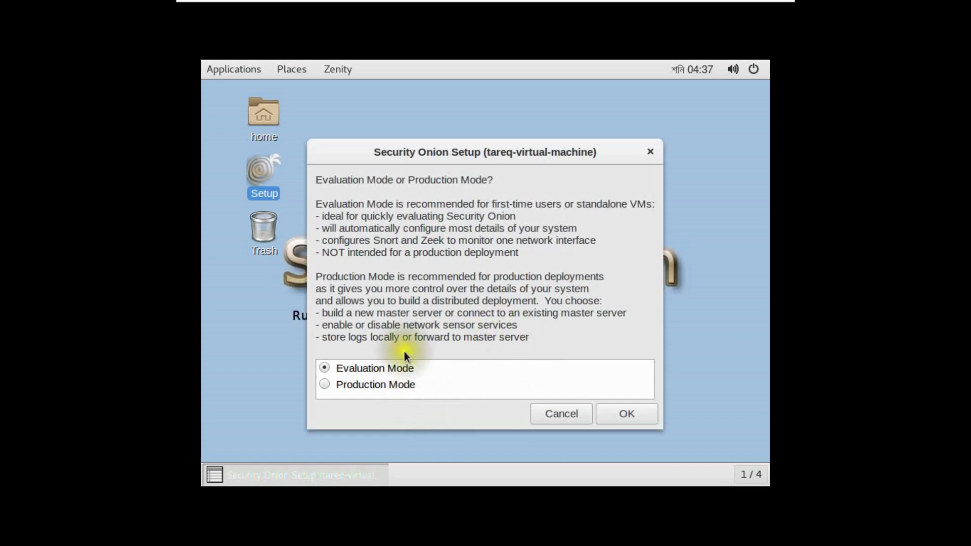
Keep Evaluation Mode and make 'student' the first username.
left_click(625, 418)
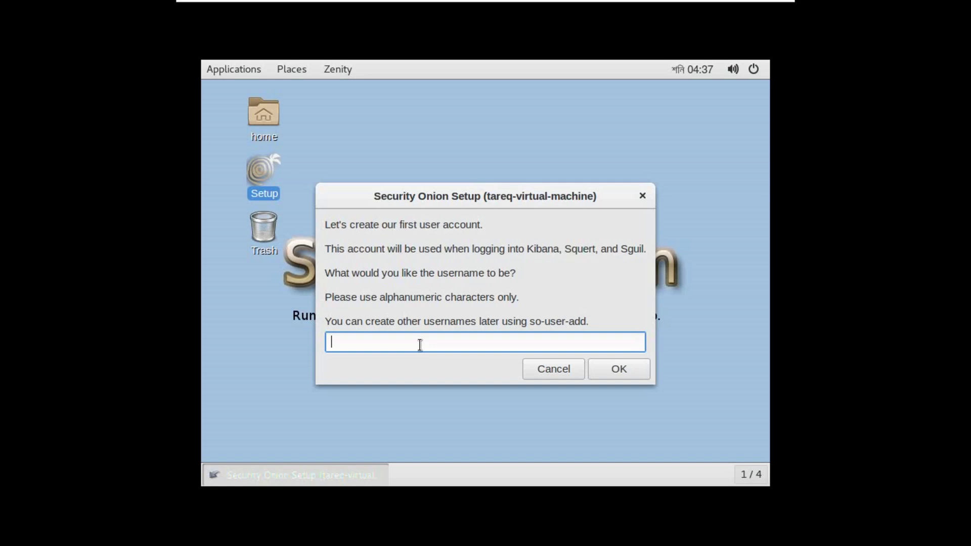
type("student")
left_click(397, 345)
left_click(621, 366)
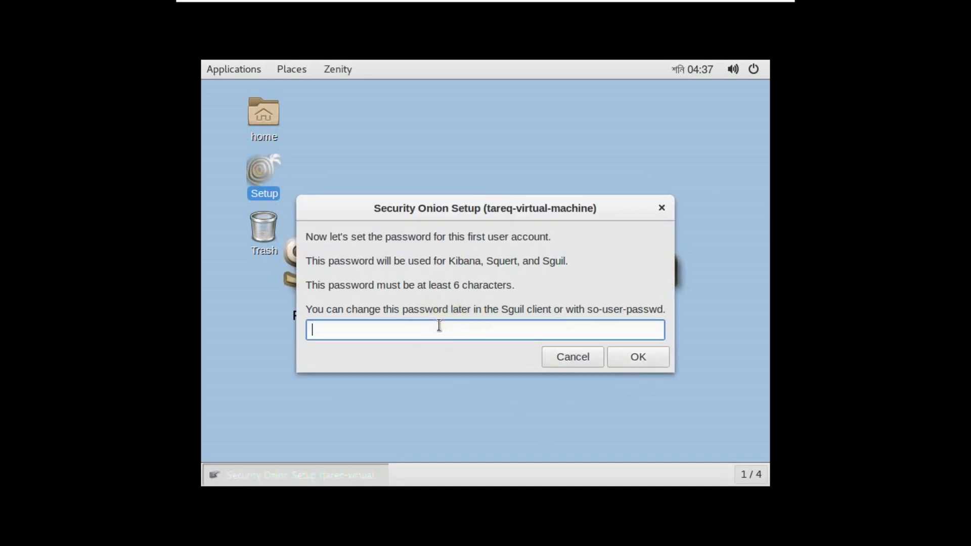
Enter and confirm the first user's password, then approve the summarized changes.
left_click(625, 357)
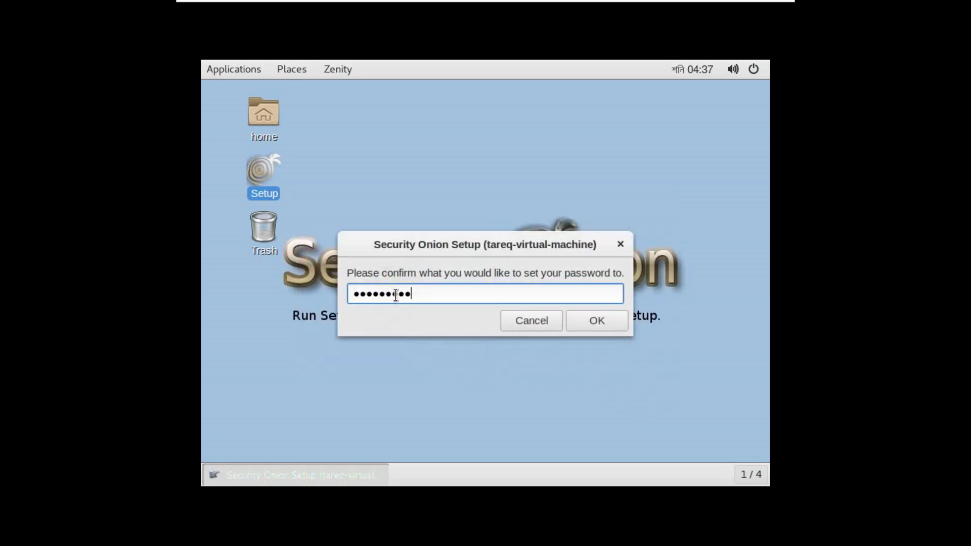
left_click(572, 324)
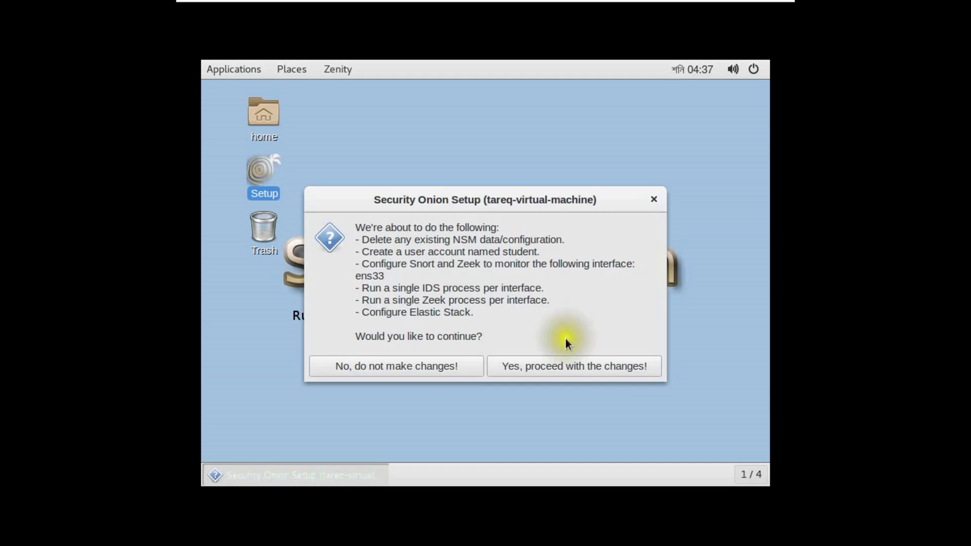
left_click(557, 367)
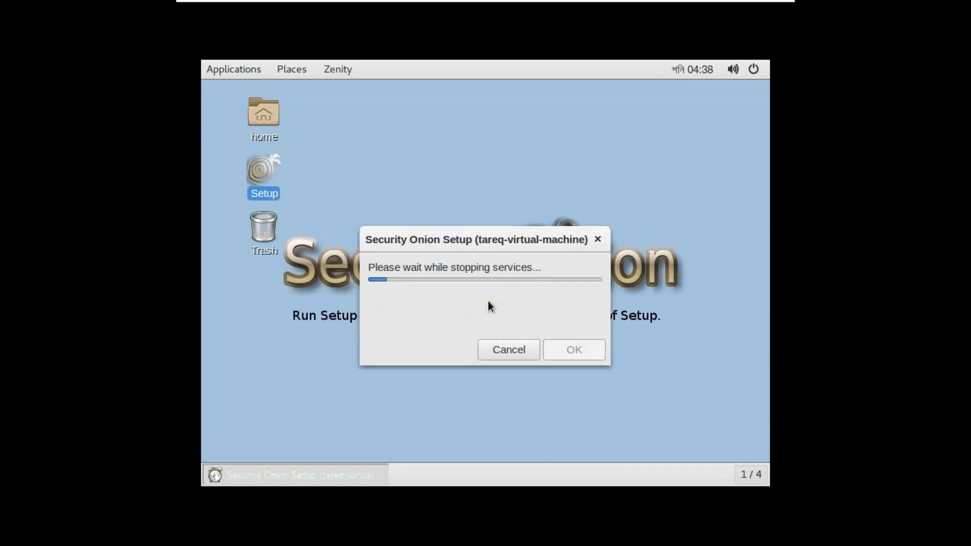
Exit the VM's full-screen view and move the progress dialog aside.
left_click_drag(467, 234, 583, 162)
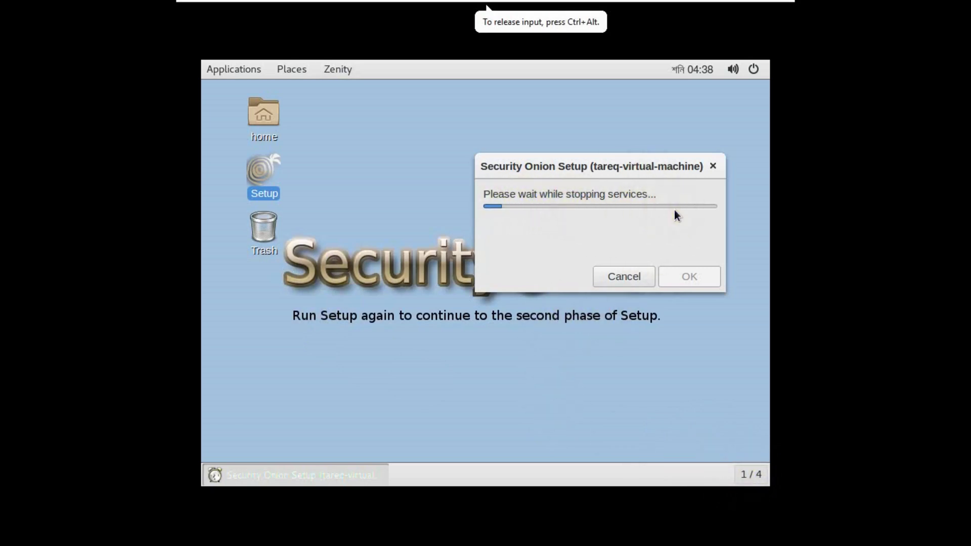
mouse_move(685, 4)
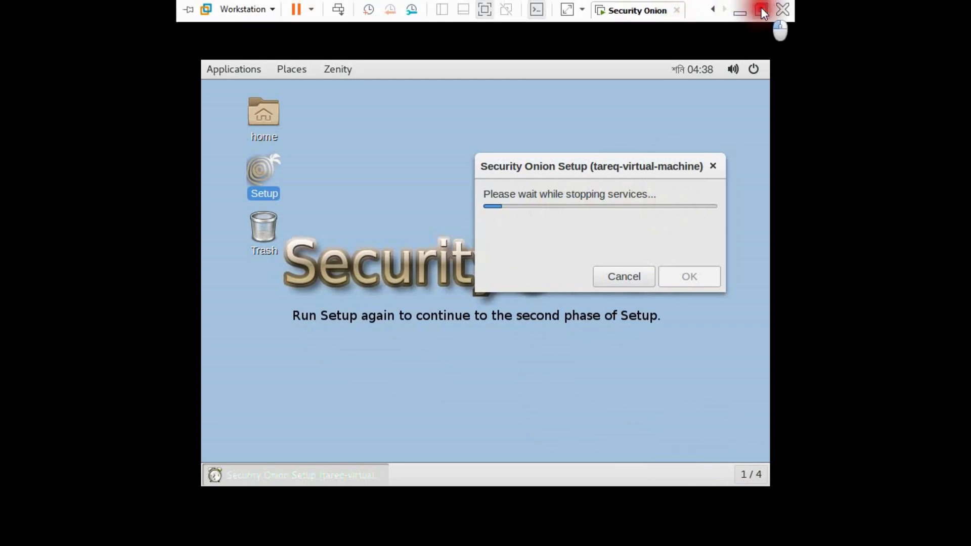
left_click(762, 10)
left_click_drag(596, 183, 447, 145)
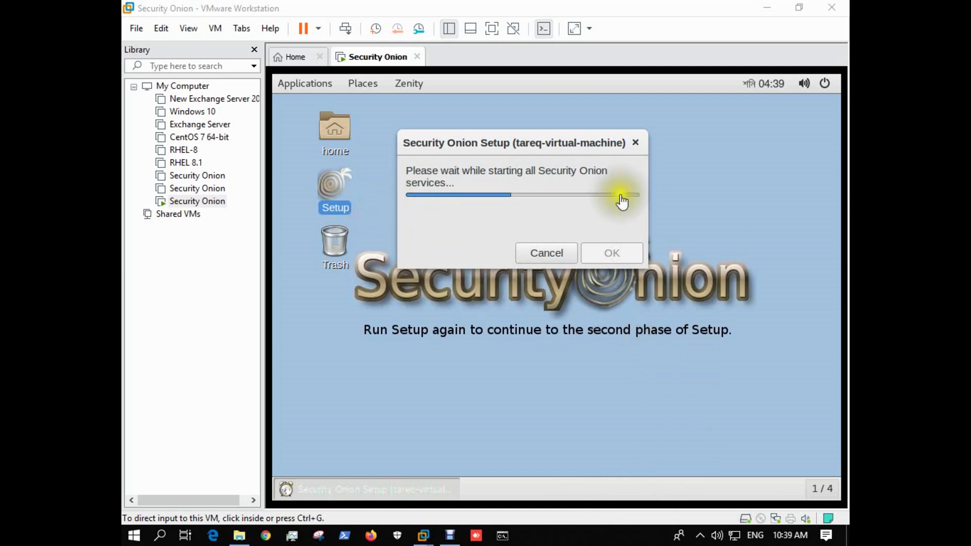
Toggle full screen on and back off while setup runs to completion.
left_click(494, 29)
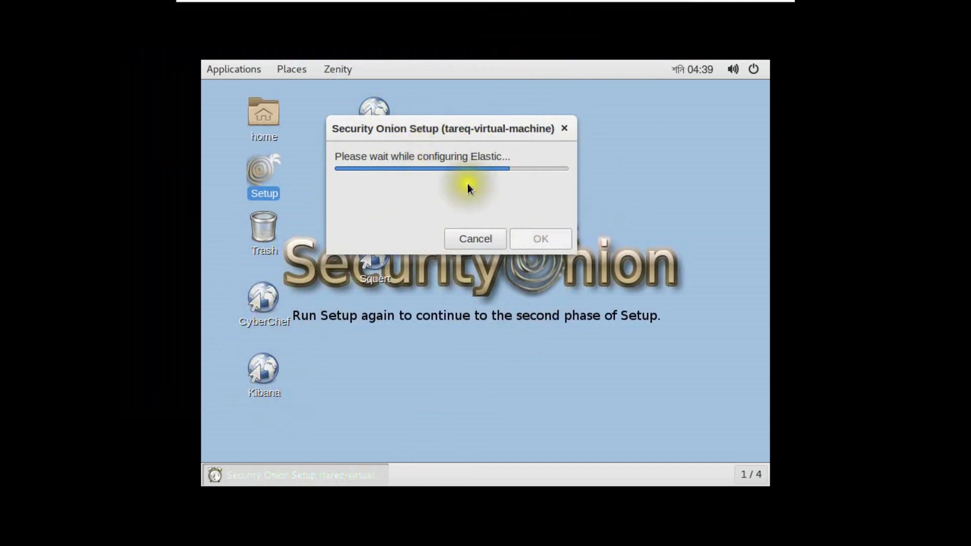
mouse_move(706, 5)
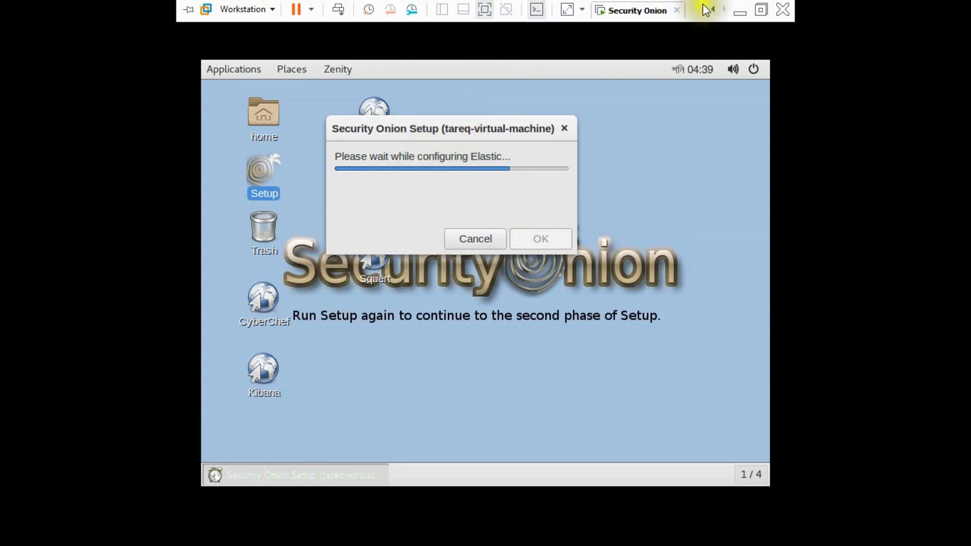
left_click(493, 8)
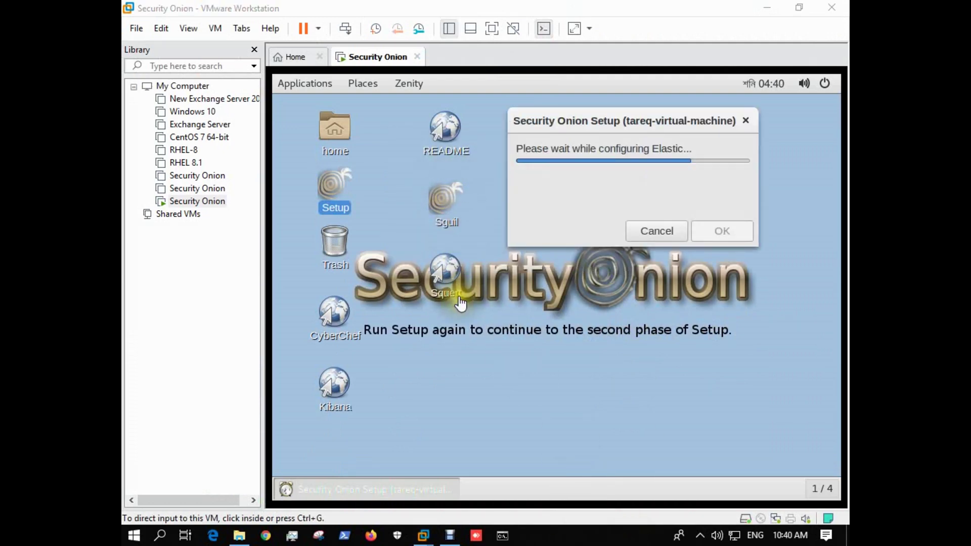
left_click(438, 287)
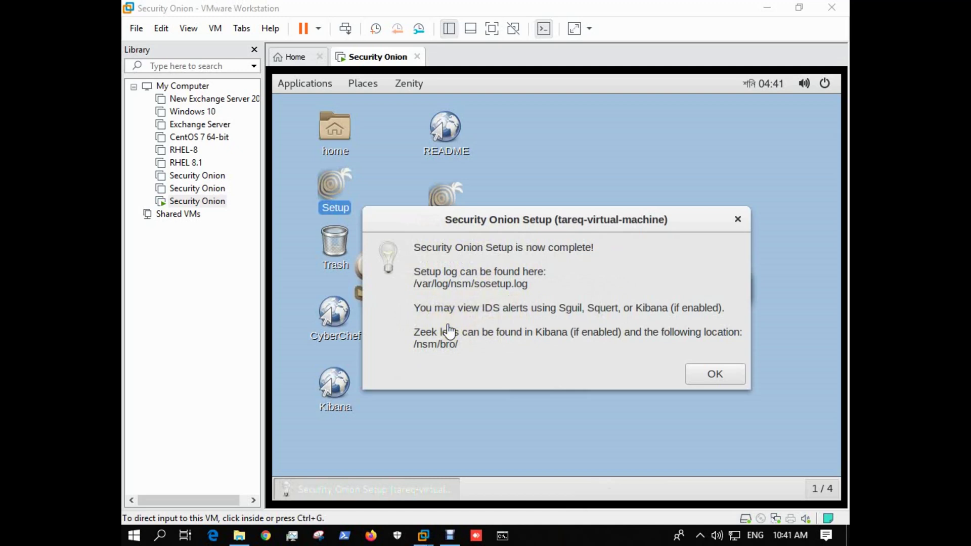
Dismiss the setup-complete, sostat, PulledPork, firewall, help and training notices in full screen.
left_click(700, 367)
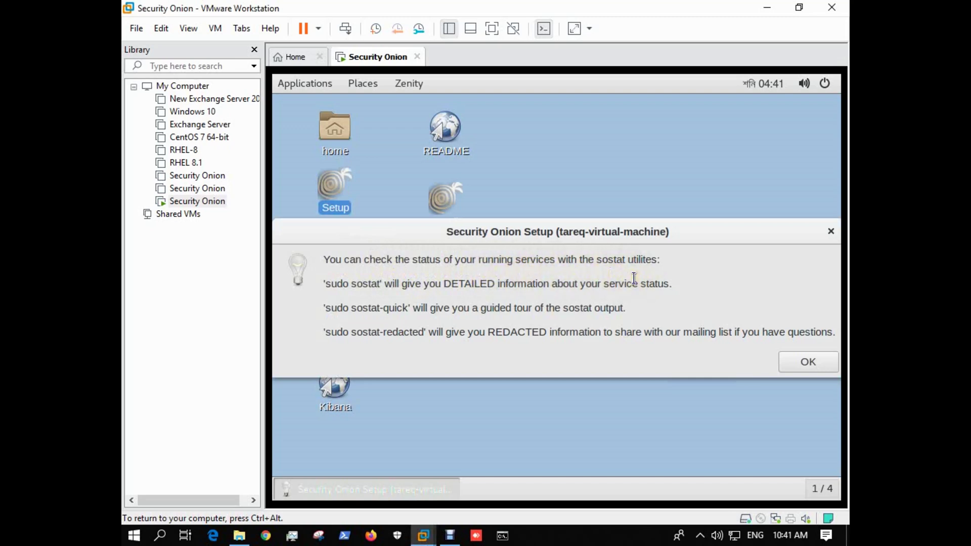
left_click(799, 360)
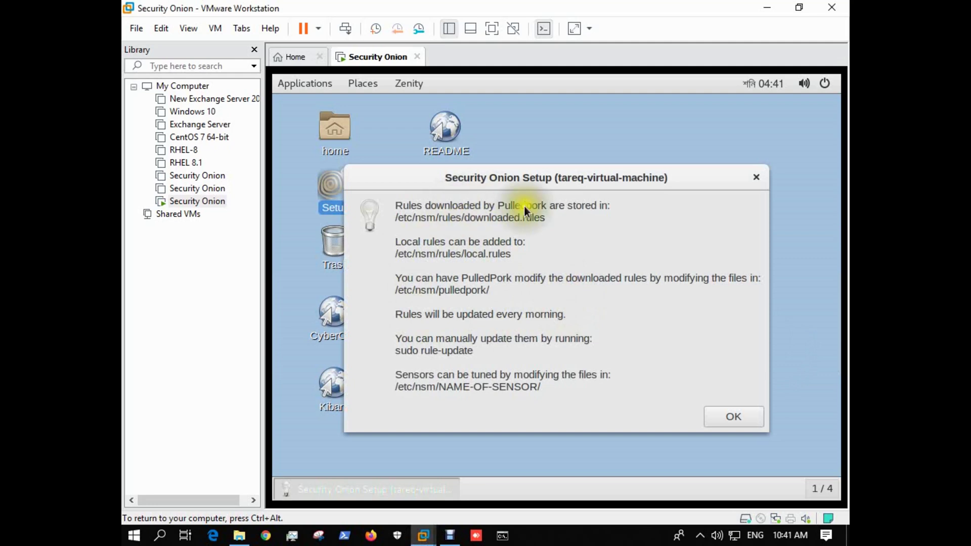
left_click(734, 417)
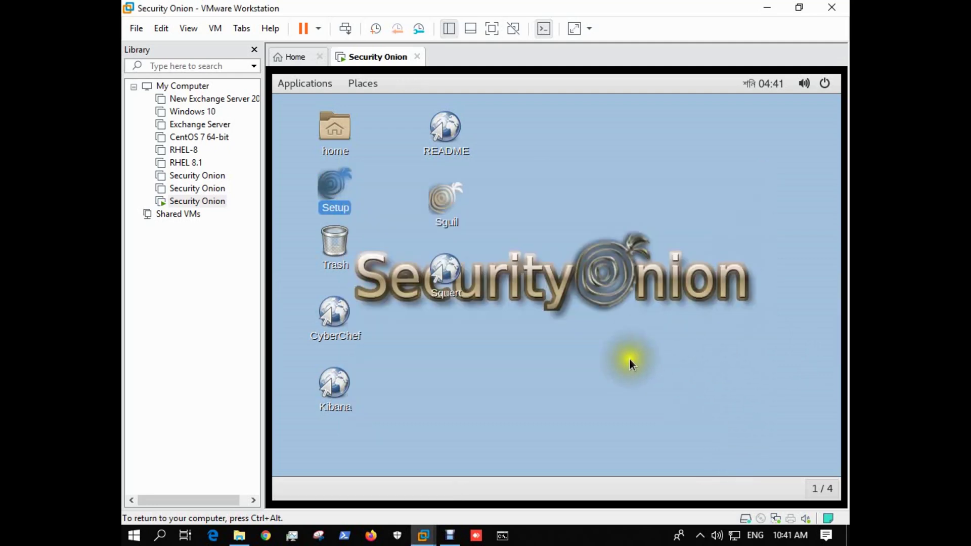
left_click(676, 355)
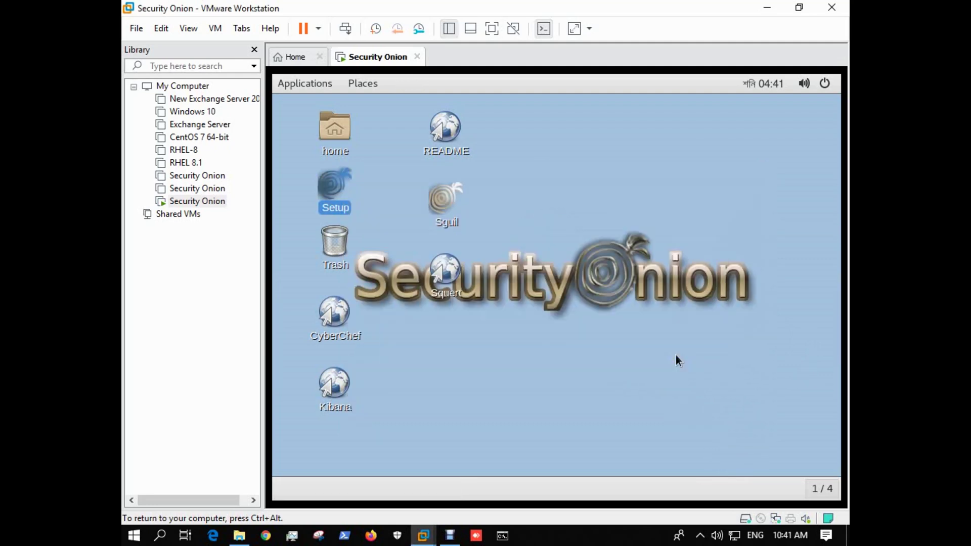
left_click(667, 375)
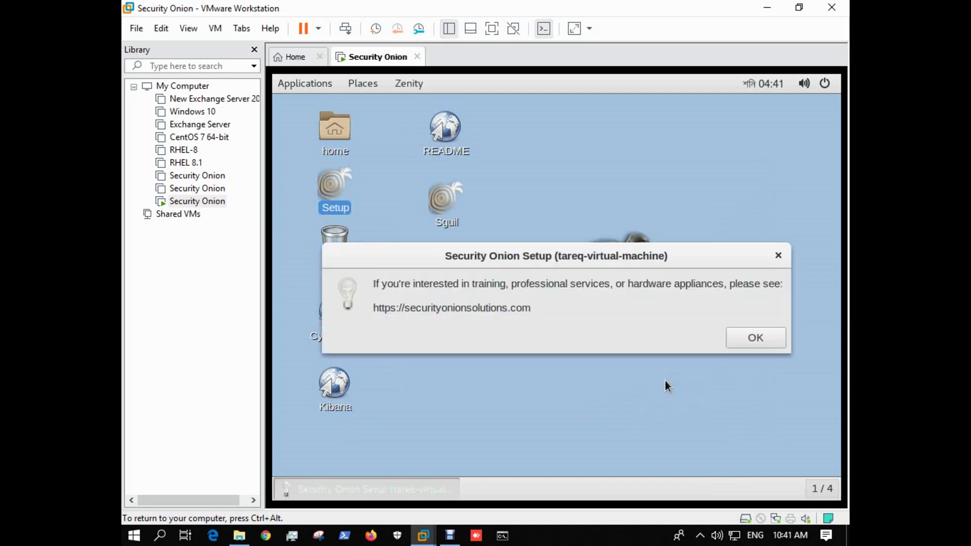
left_click(492, 28)
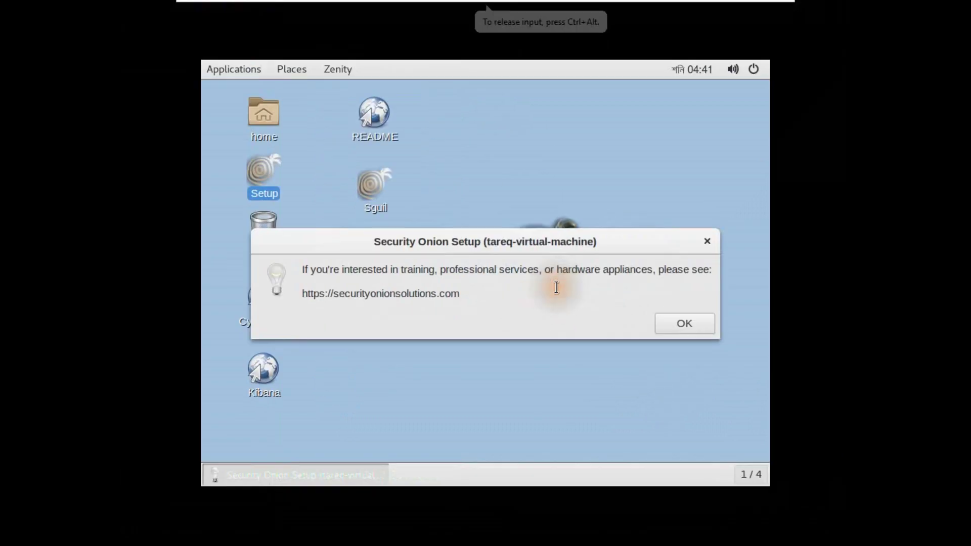
left_click(674, 328)
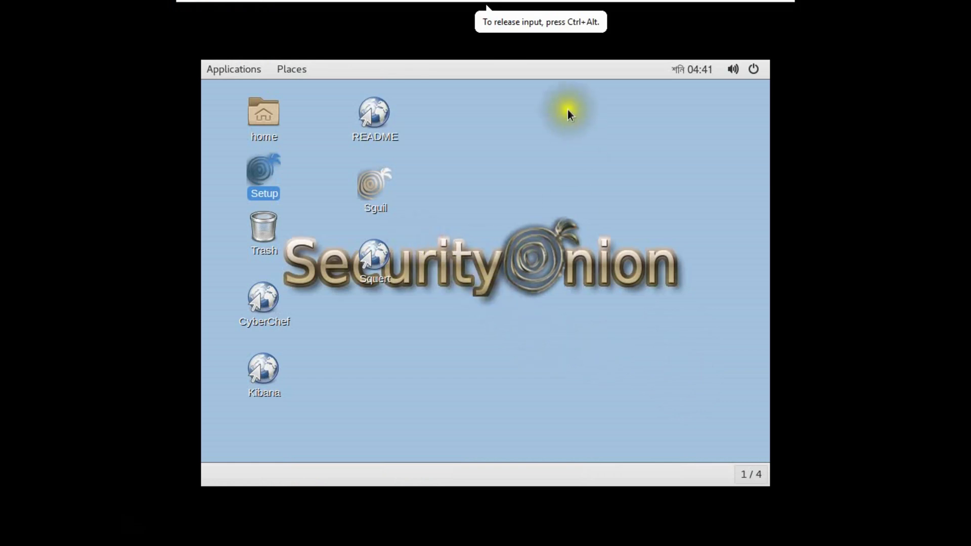
mouse_move(572, 3)
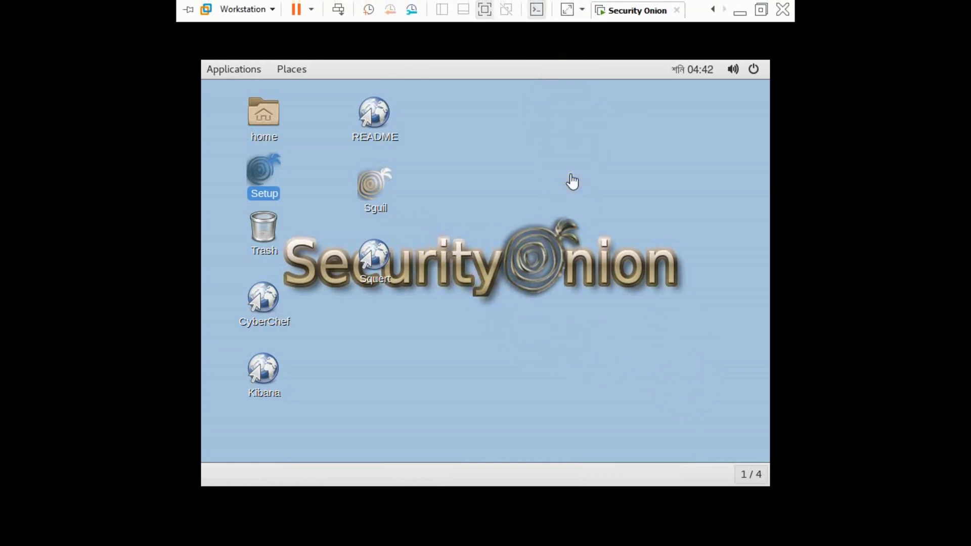
left_click(761, 12)
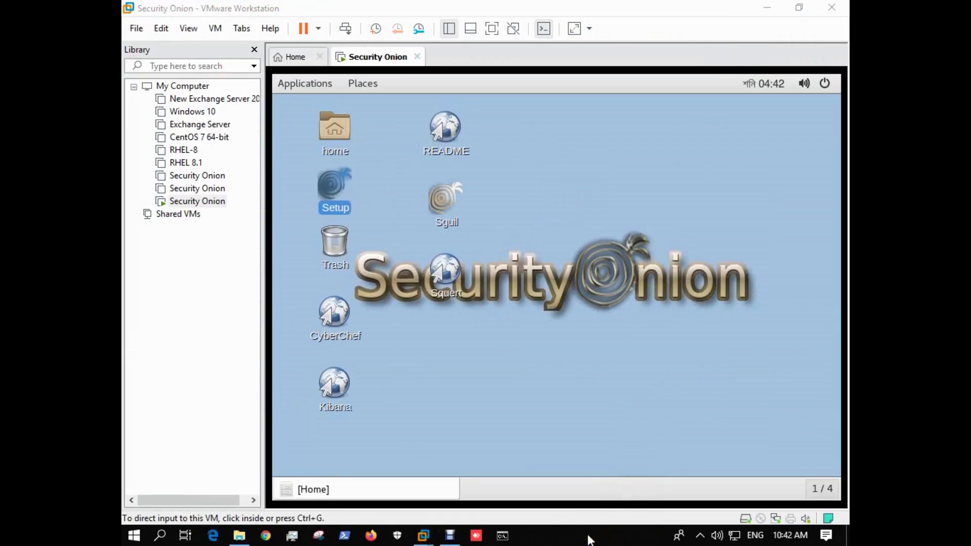
left_click(491, 28)
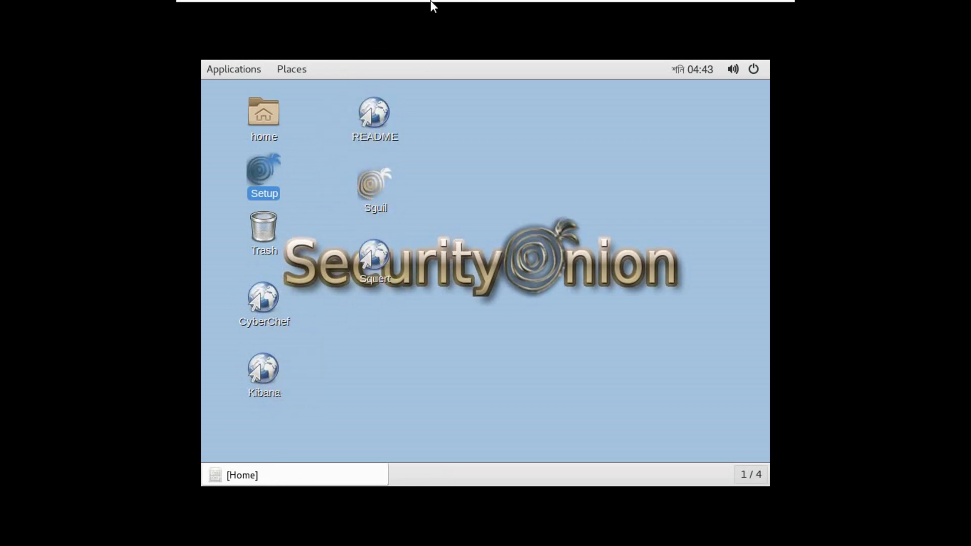
mouse_move(430, 1)
left_click(761, 10)
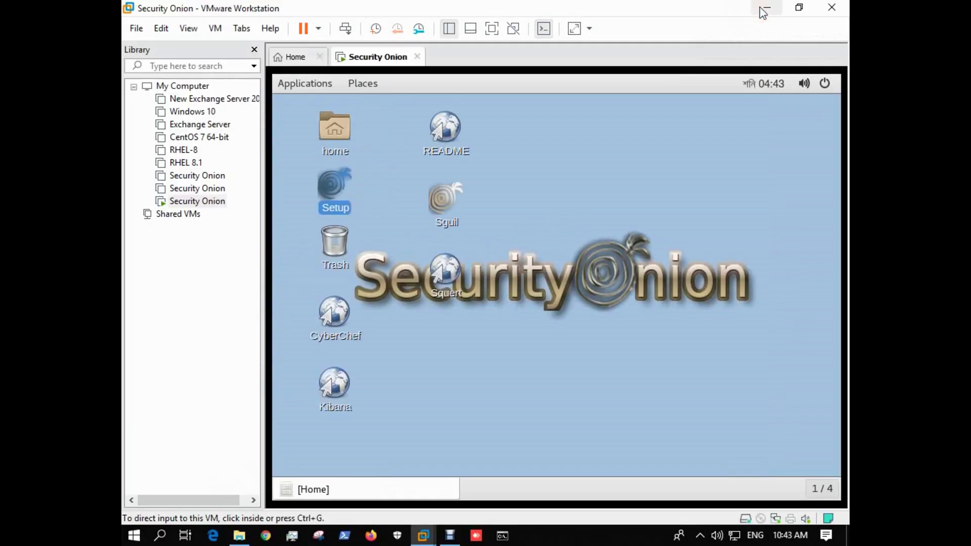
left_click(799, 9)
left_click(451, 13)
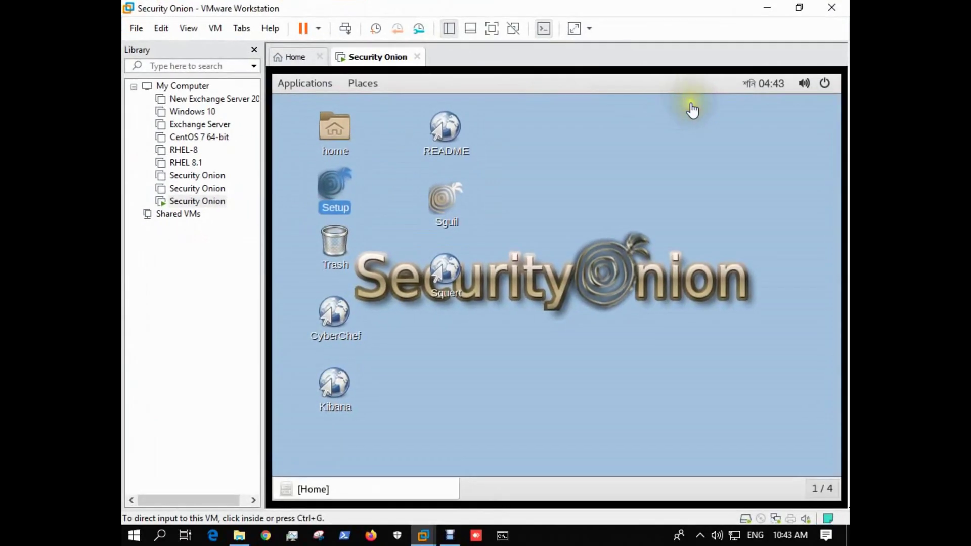
left_click(489, 28)
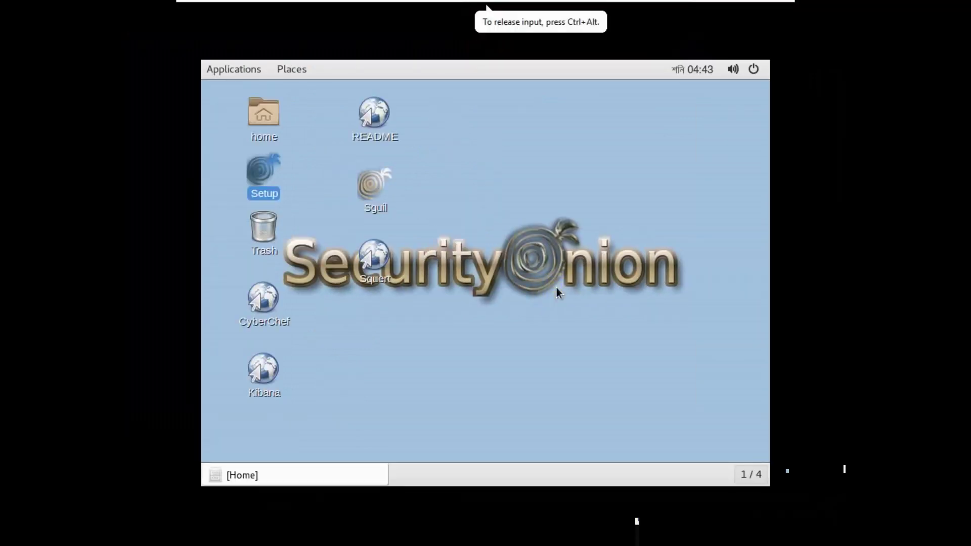